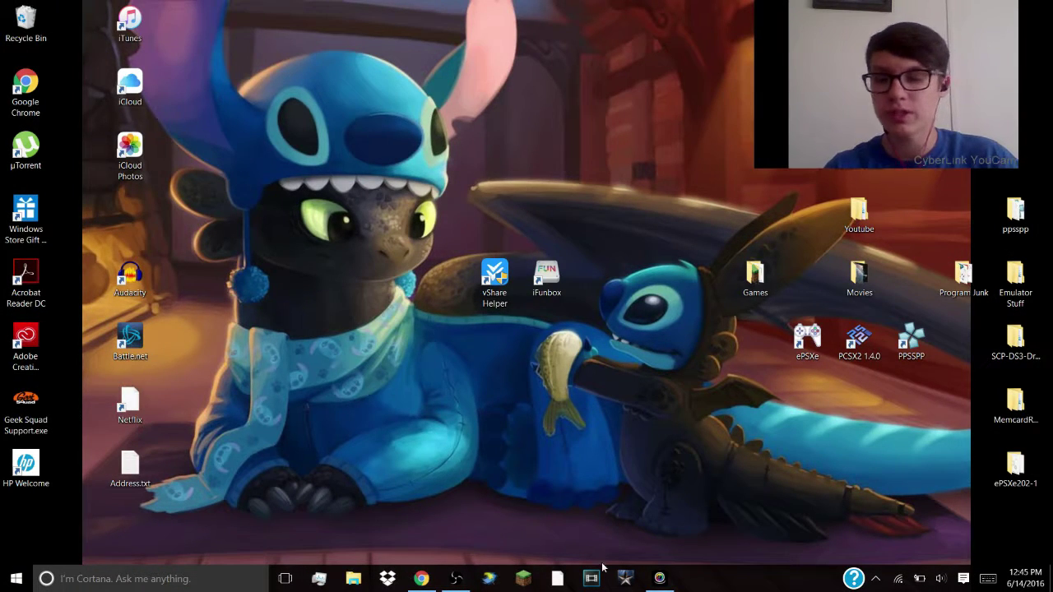
- Start the Windows download of vShare Helper from vshare.com, cancel it and return to the desktop
{"action": "left_click", "coordinate": [421, 578]}
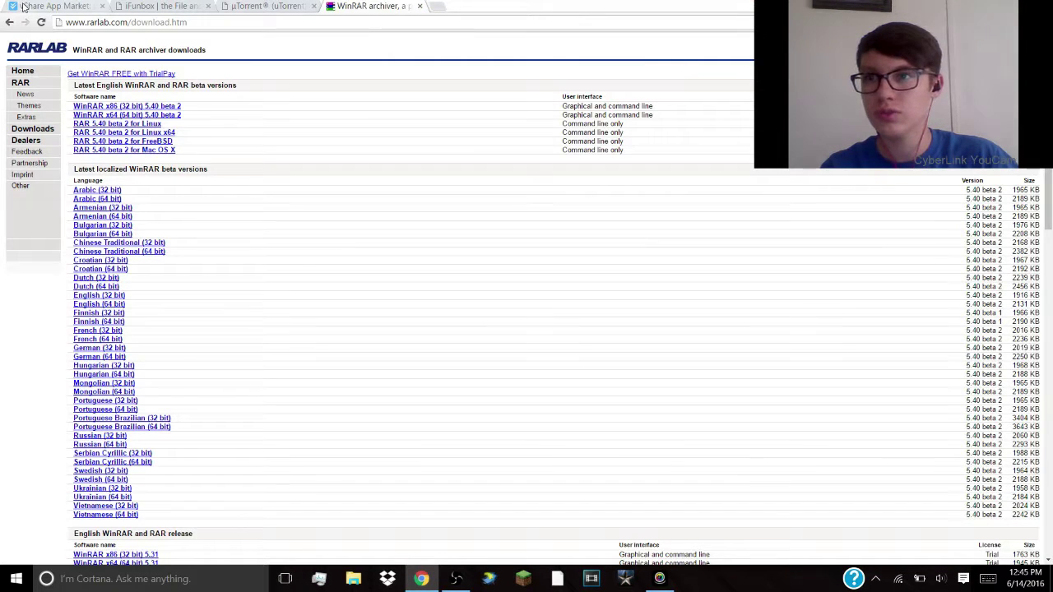
{"action": "left_click", "coordinate": [25, 7]}
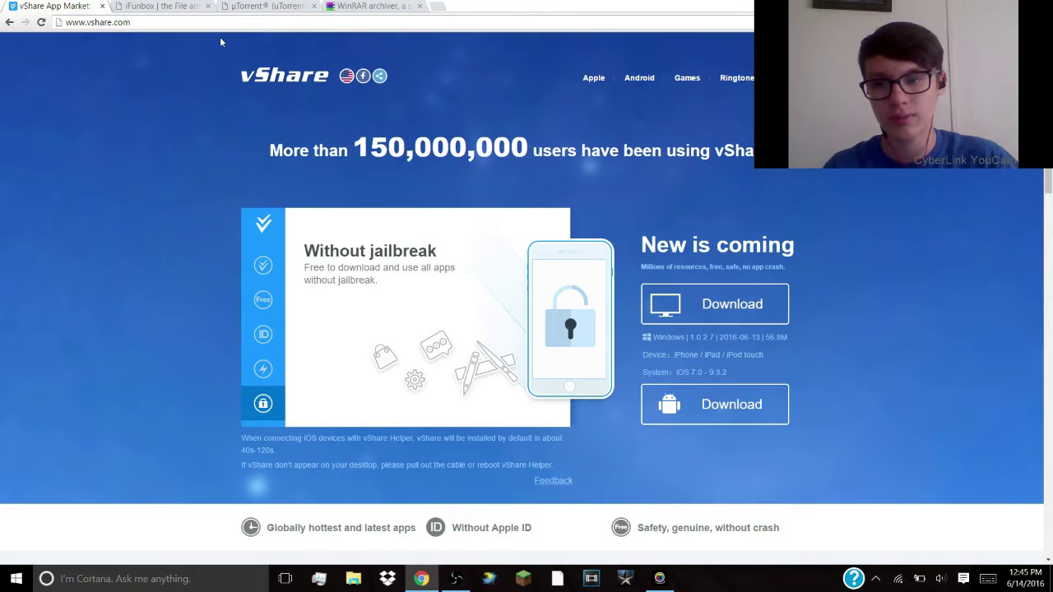
{"action": "left_click", "coordinate": [711, 311]}
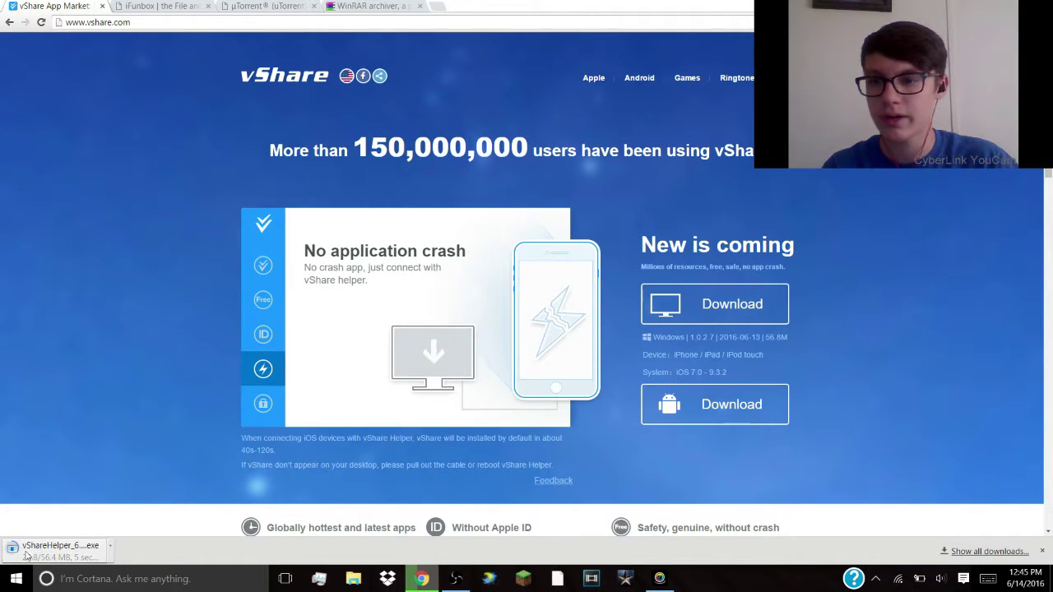
{"action": "left_click", "coordinate": [110, 549]}
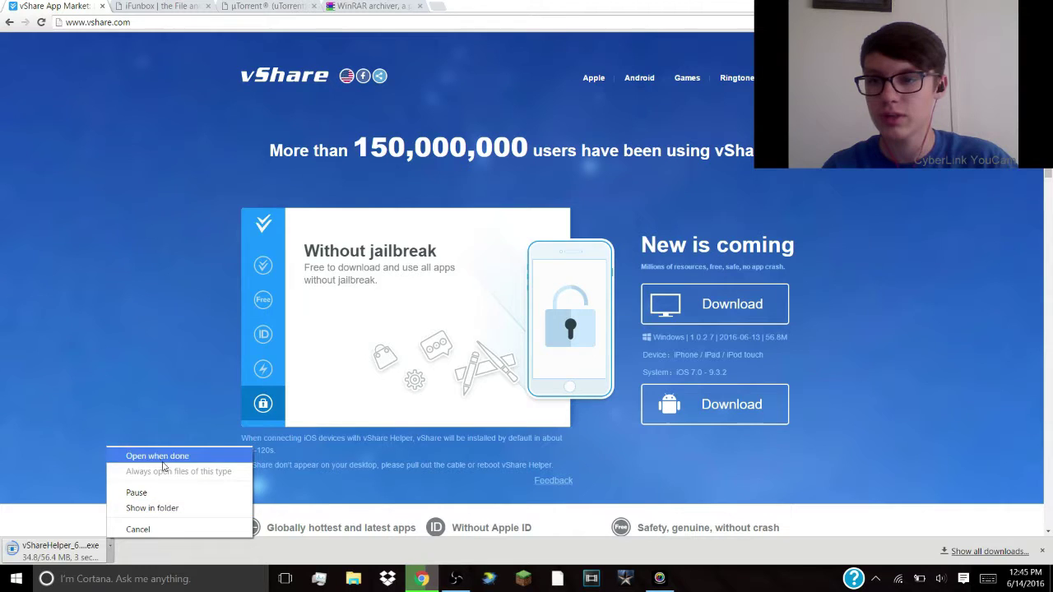
{"action": "left_click", "coordinate": [138, 529]}
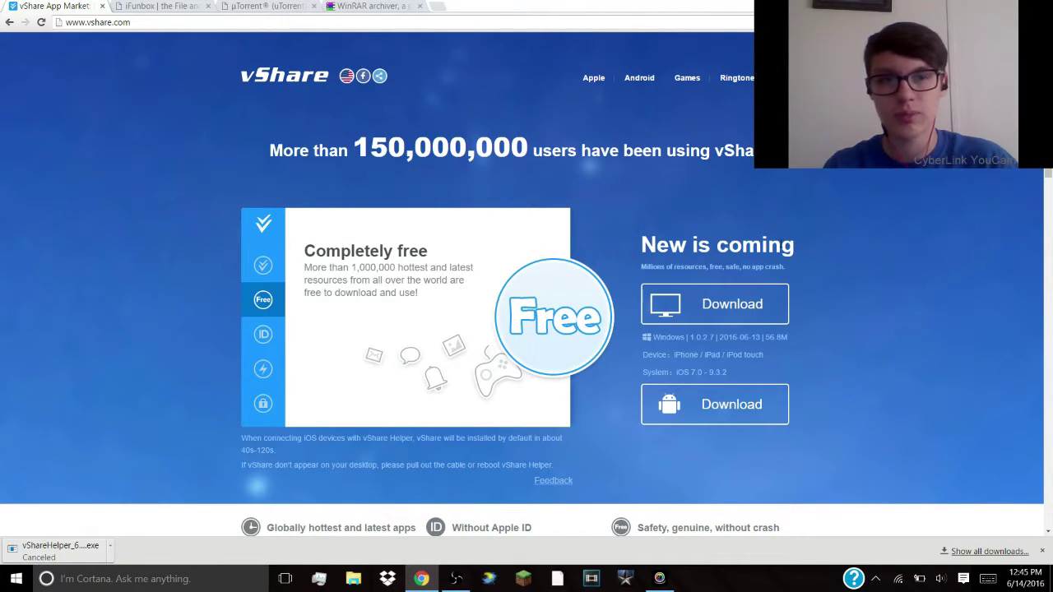
{"action": "key", "text": "super+d"}
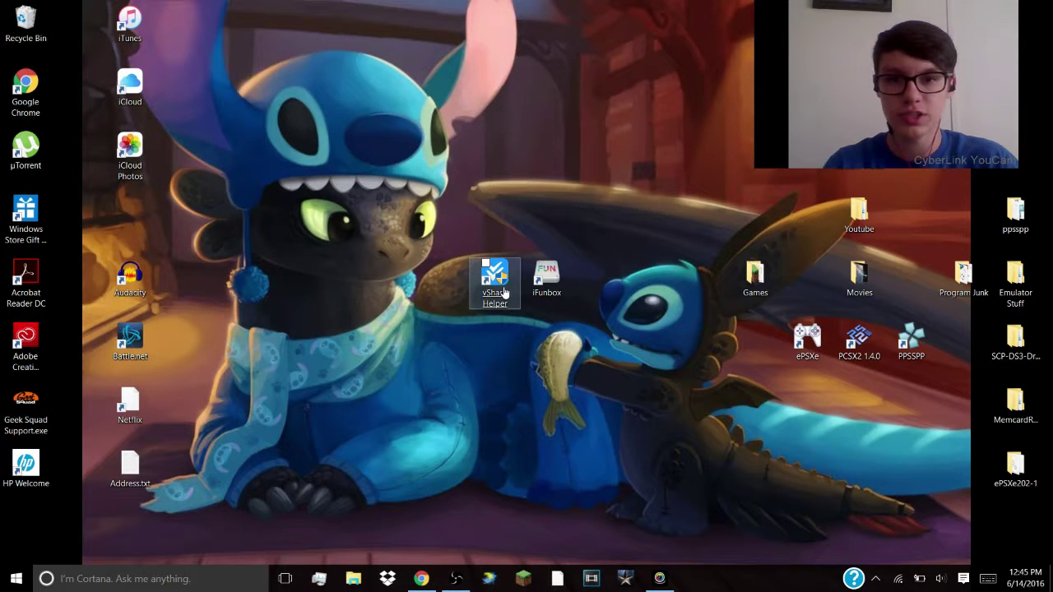
- Start the iFunbox v3.0 for Windows download from the iFunbox site, cancel it and return to the desktop
{"action": "left_click", "coordinate": [416, 583]}
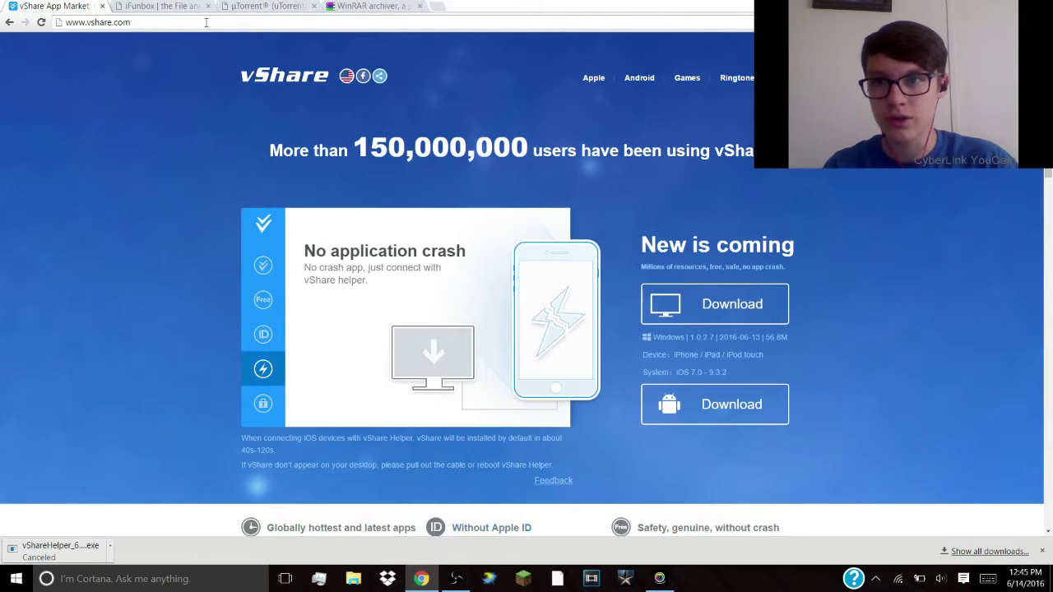
{"action": "left_click", "coordinate": [143, 8]}
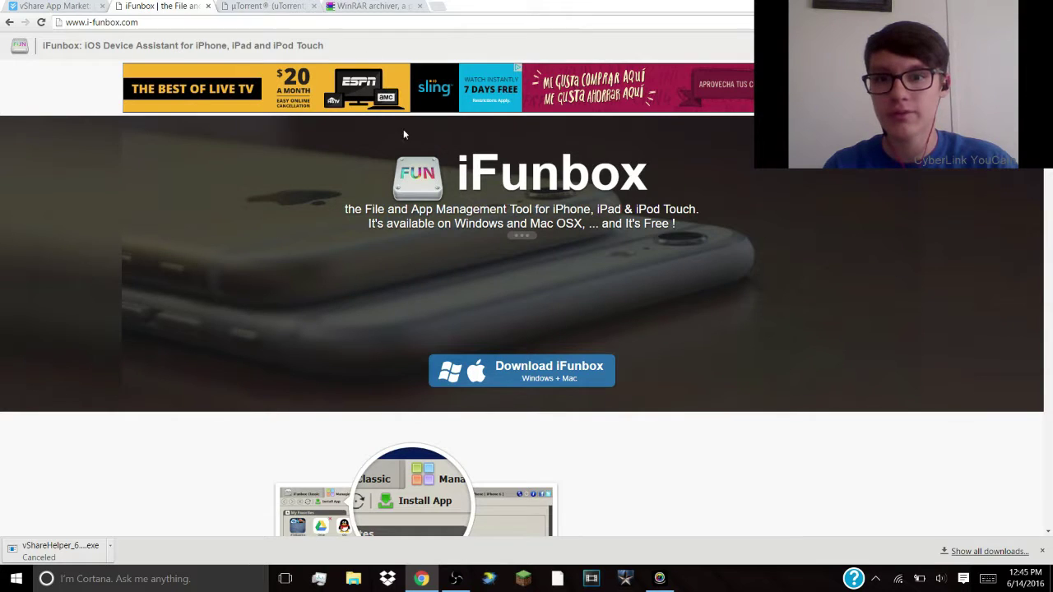
{"action": "left_click", "coordinate": [585, 365]}
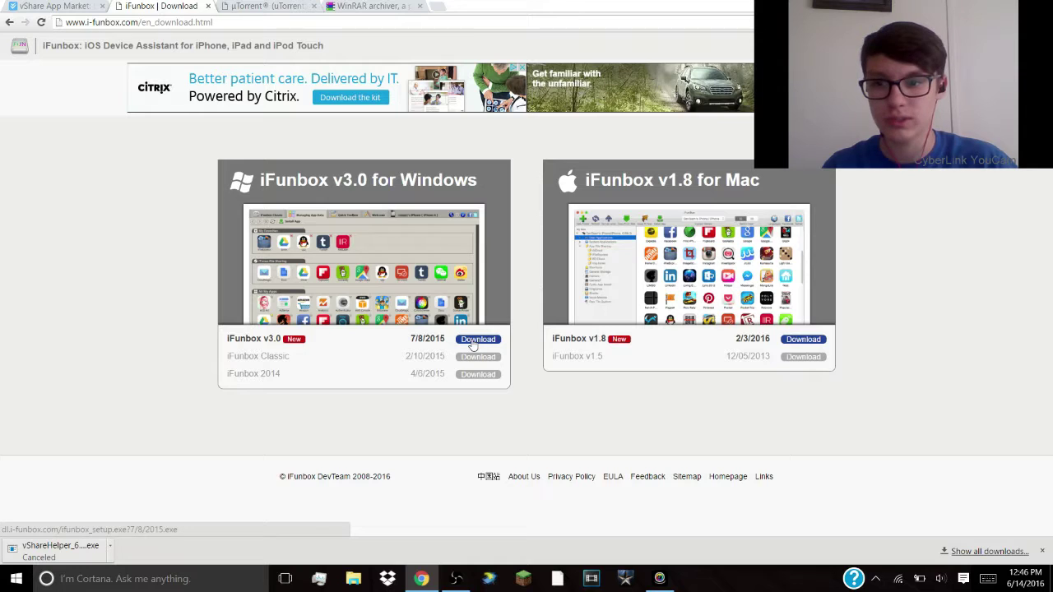
{"action": "left_click", "coordinate": [472, 345]}
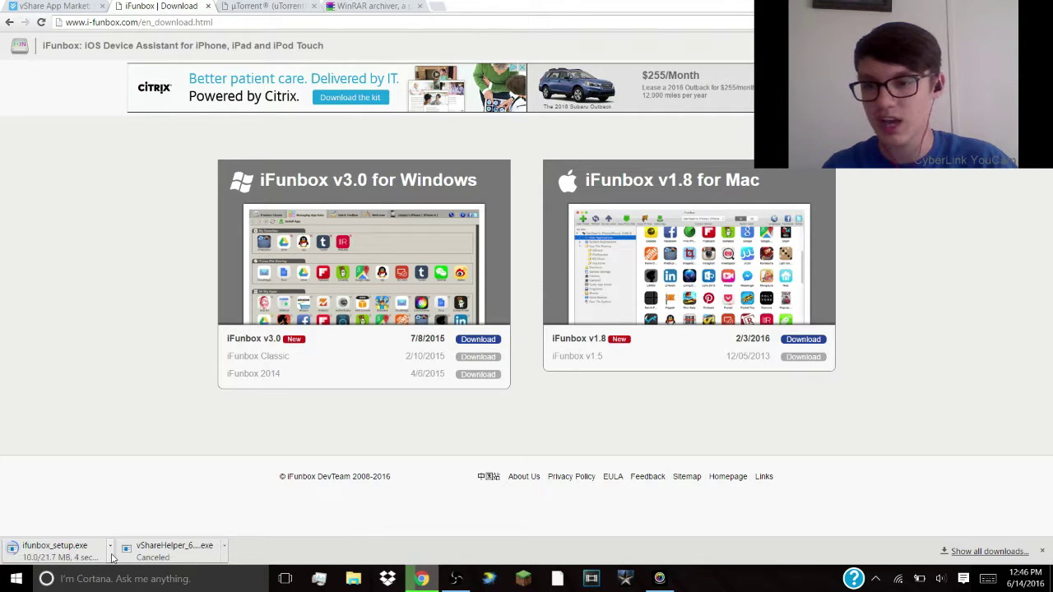
{"action": "left_click", "coordinate": [110, 549]}
{"action": "left_click", "coordinate": [157, 529]}
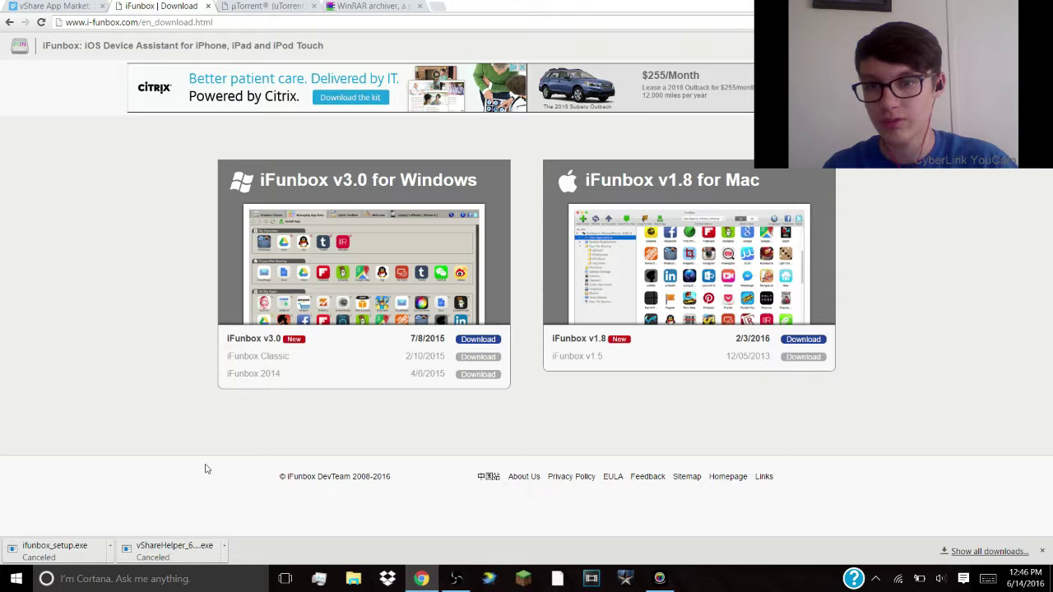
{"action": "key", "text": "super+d"}
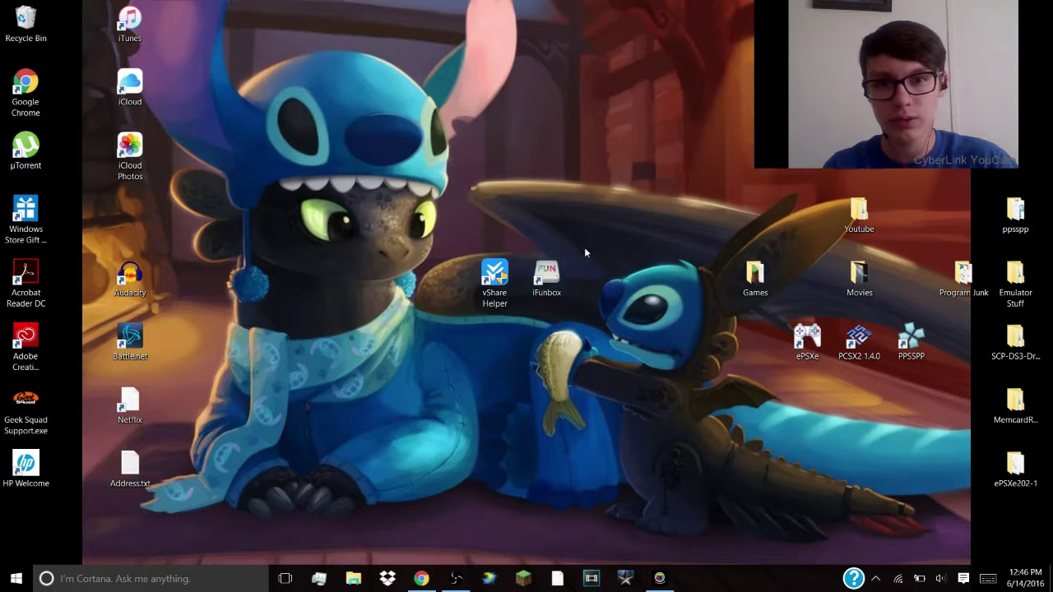
- Download the free µTorrent for Windows installer from the µTorrent site
{"action": "left_click", "coordinate": [421, 579]}
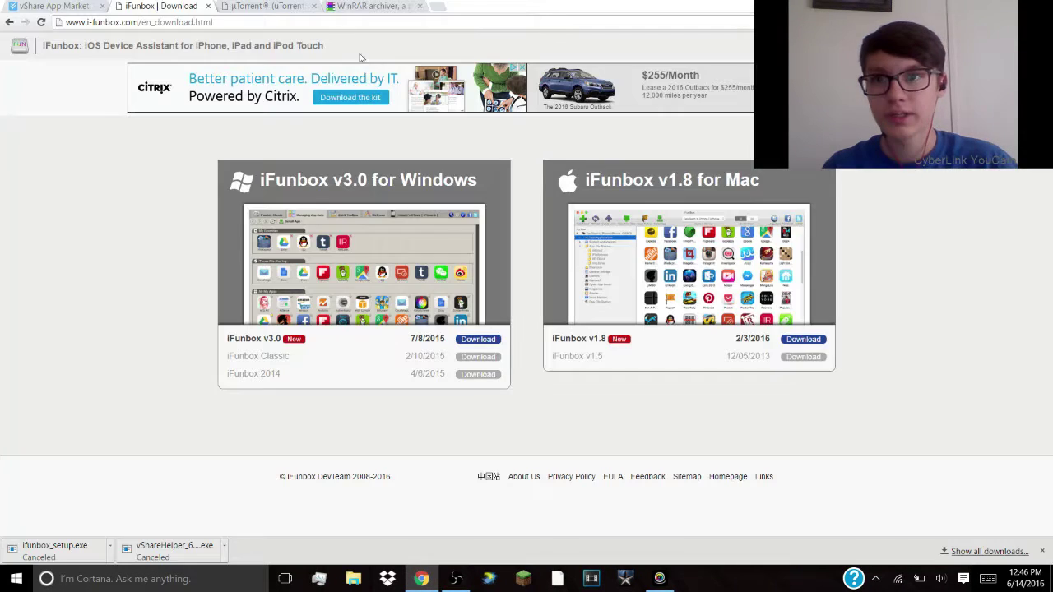
{"action": "left_click", "coordinate": [278, 6]}
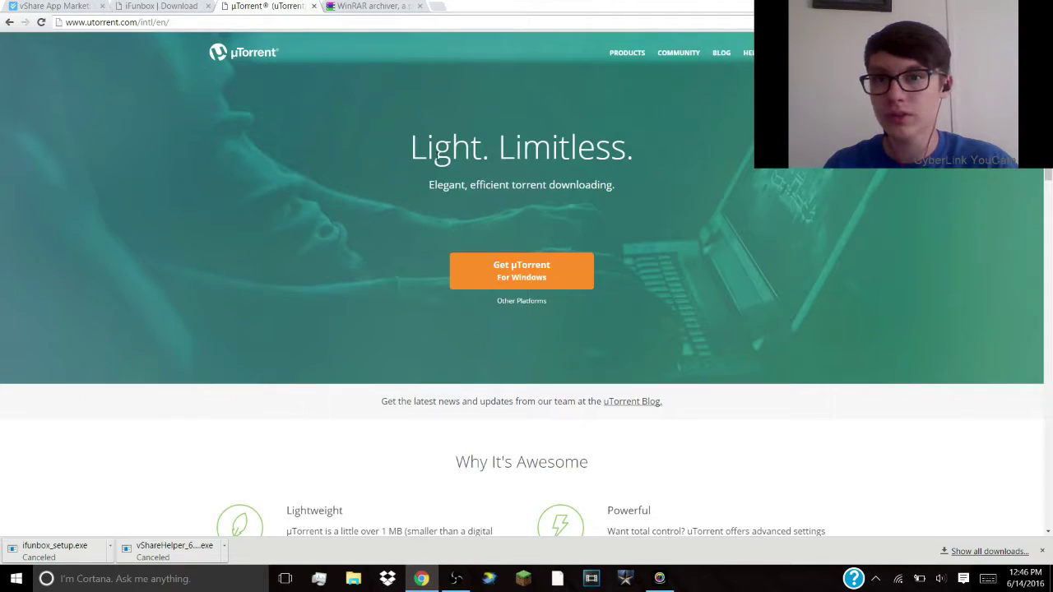
{"action": "left_click", "coordinate": [547, 276]}
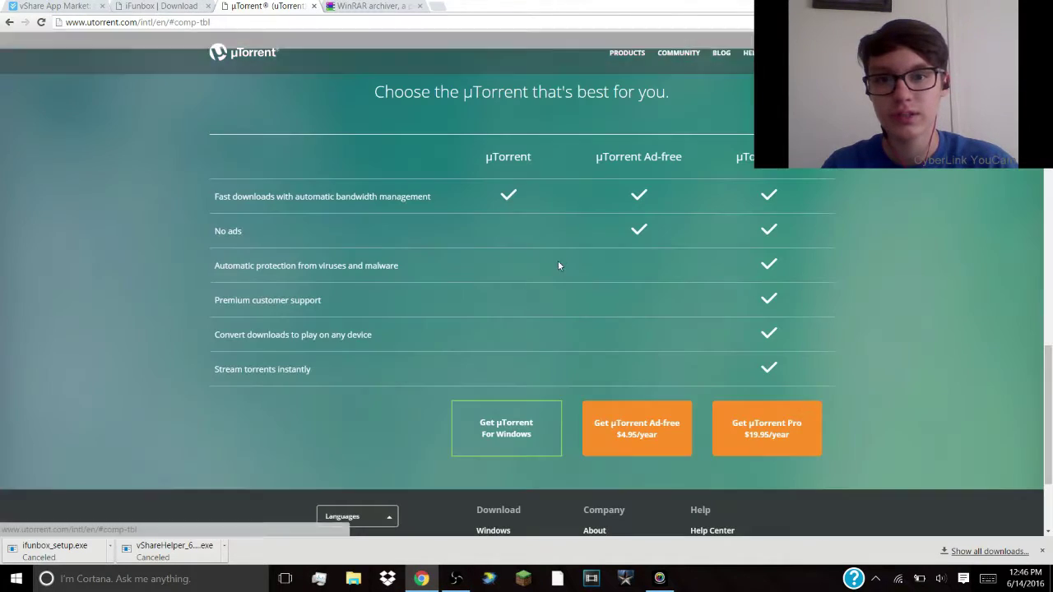
{"action": "left_click", "coordinate": [499, 434]}
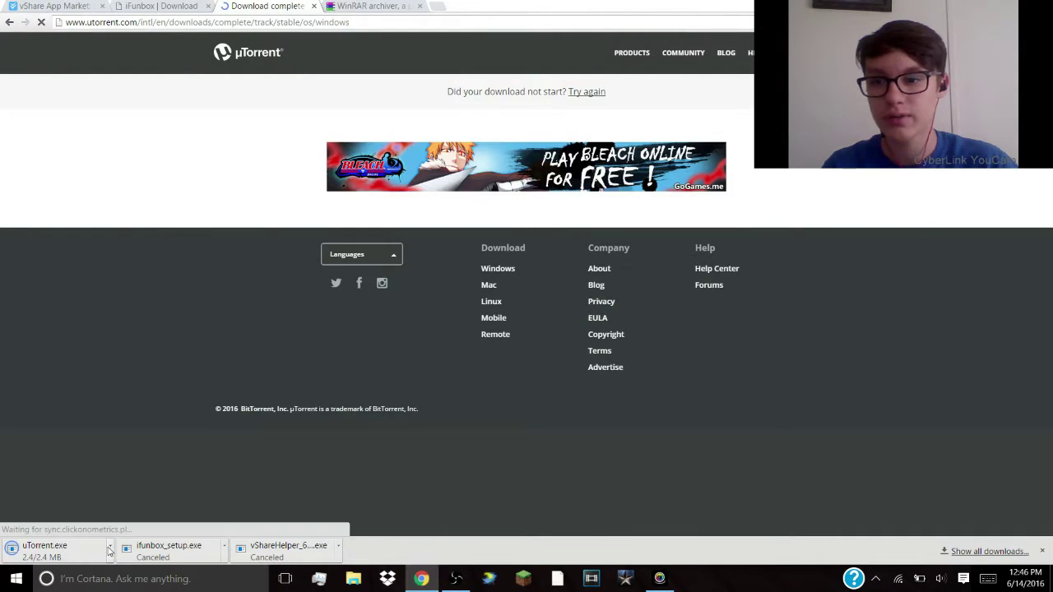
{"action": "left_click", "coordinate": [112, 546]}
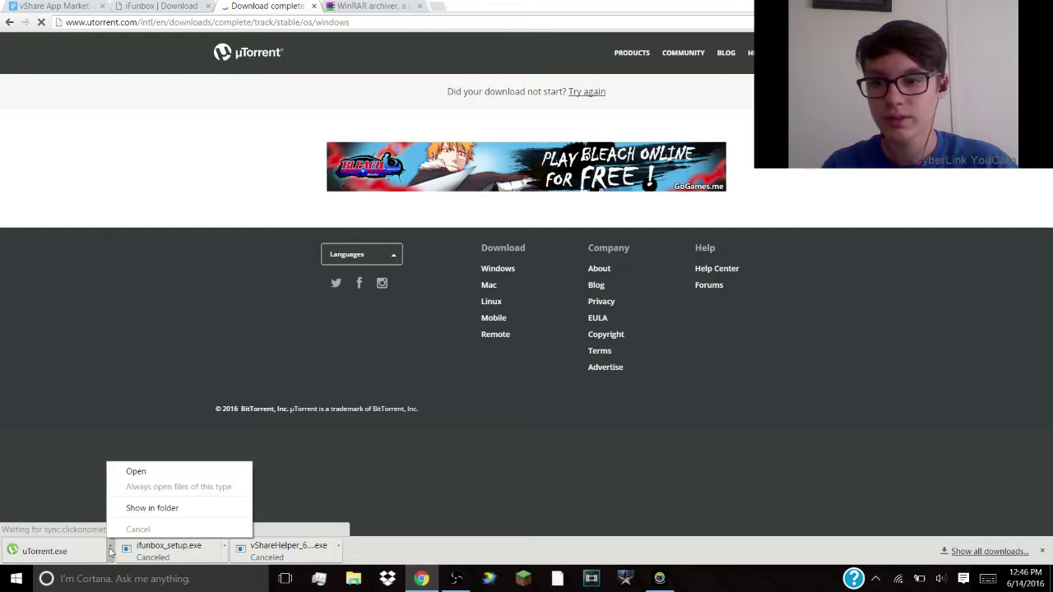
{"action": "left_click", "coordinate": [485, 458]}
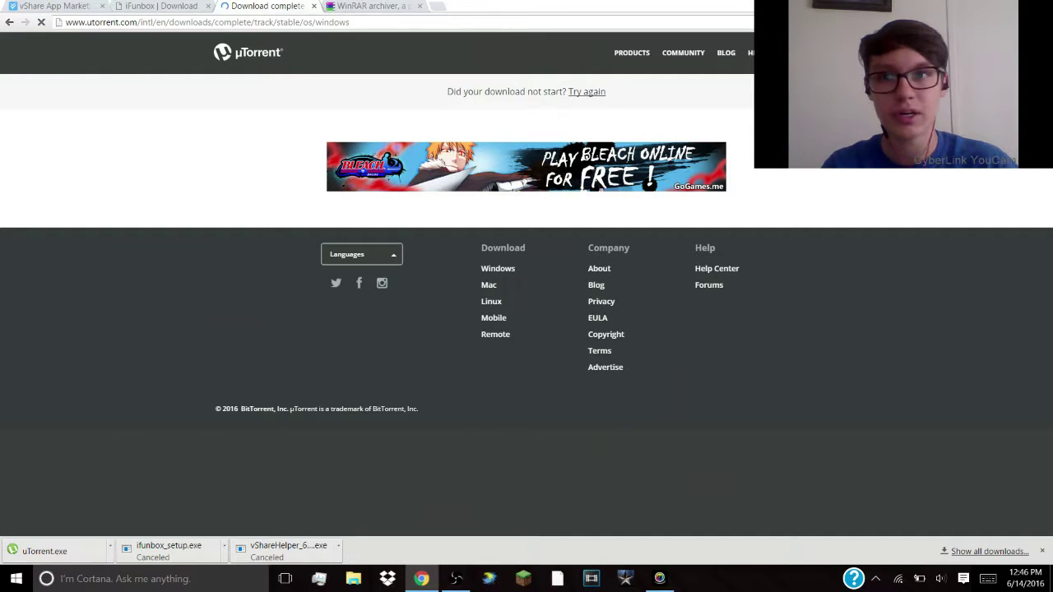
- Move the µTorrent desktop shortcut beside the vShare Helper shortcut
{"action": "key", "text": "super+d"}
{"action": "left_click_drag", "start_coordinate": [26, 148], "coordinate": [447, 284]}
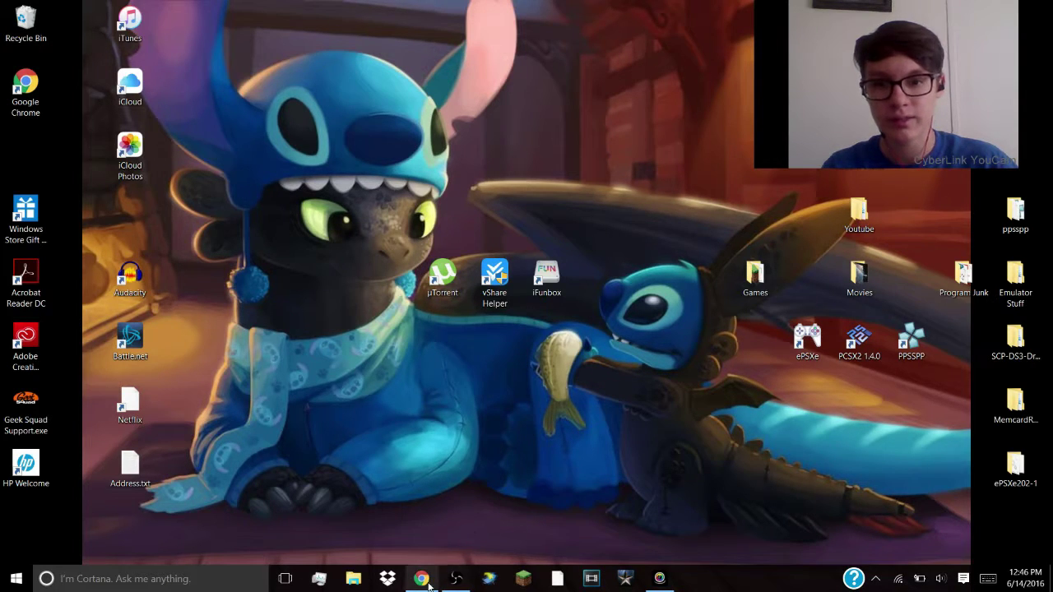
- Check the PC's system type in the This PC properties for choosing a WinRAR version, and return to the desktop
{"action": "key", "text": "super+d"}
{"action": "left_click", "coordinate": [374, 6]}
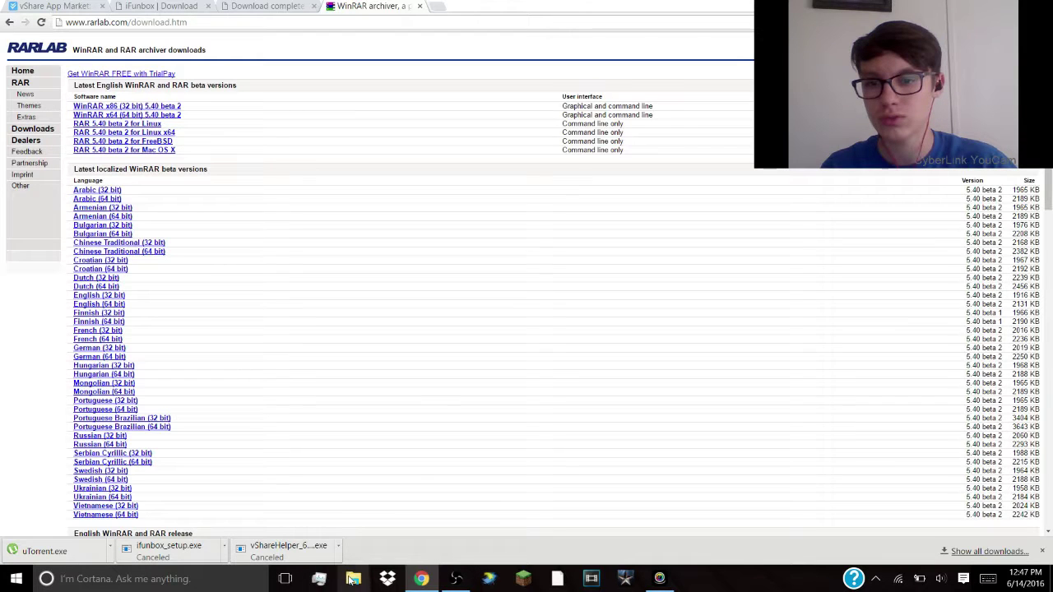
{"action": "key", "text": "super+e"}
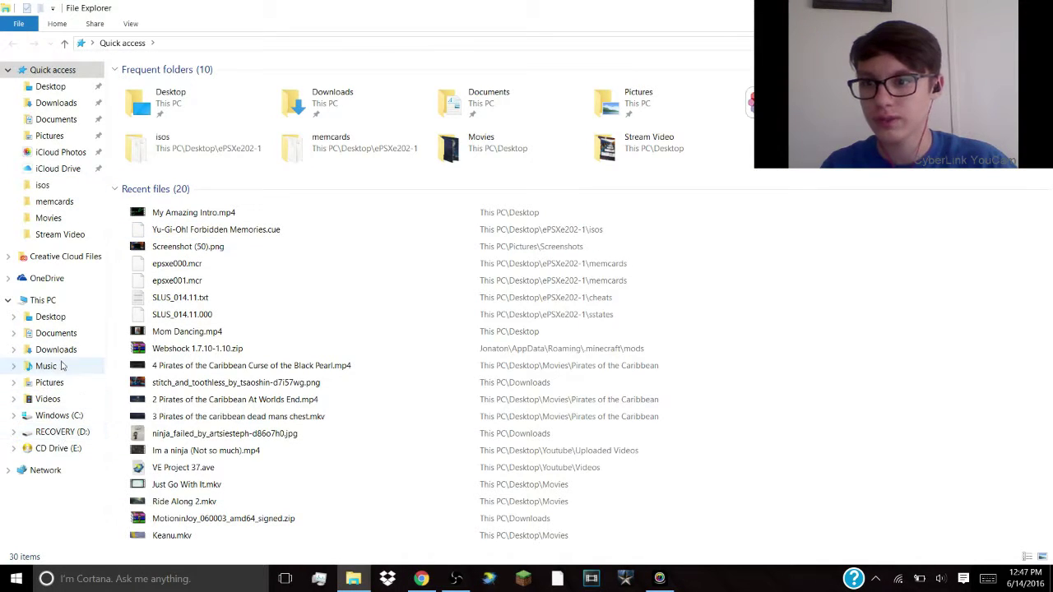
{"action": "left_click", "coordinate": [42, 301]}
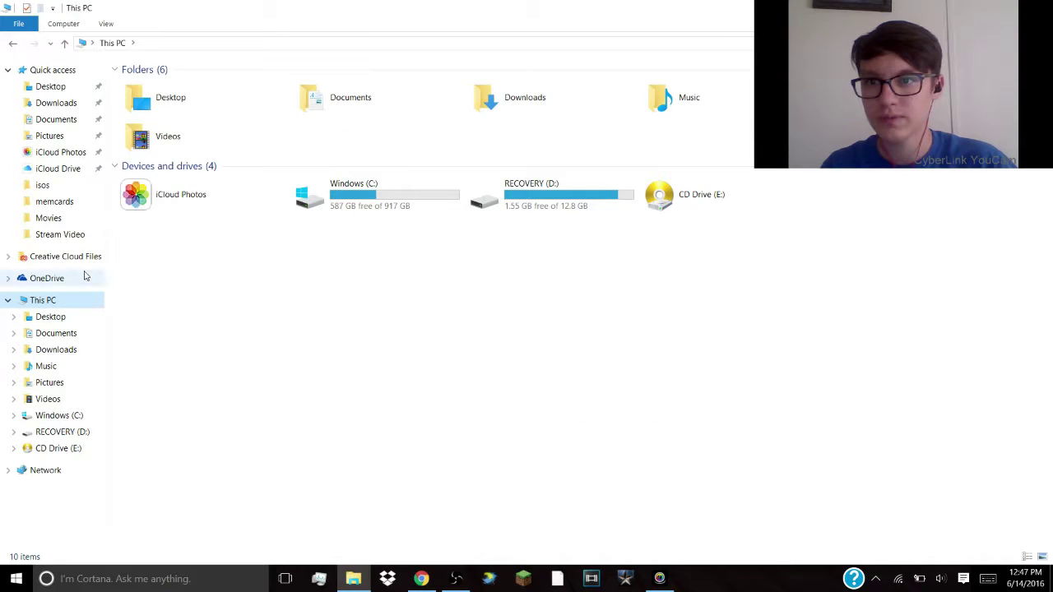
{"action": "right_click", "coordinate": [45, 302]}
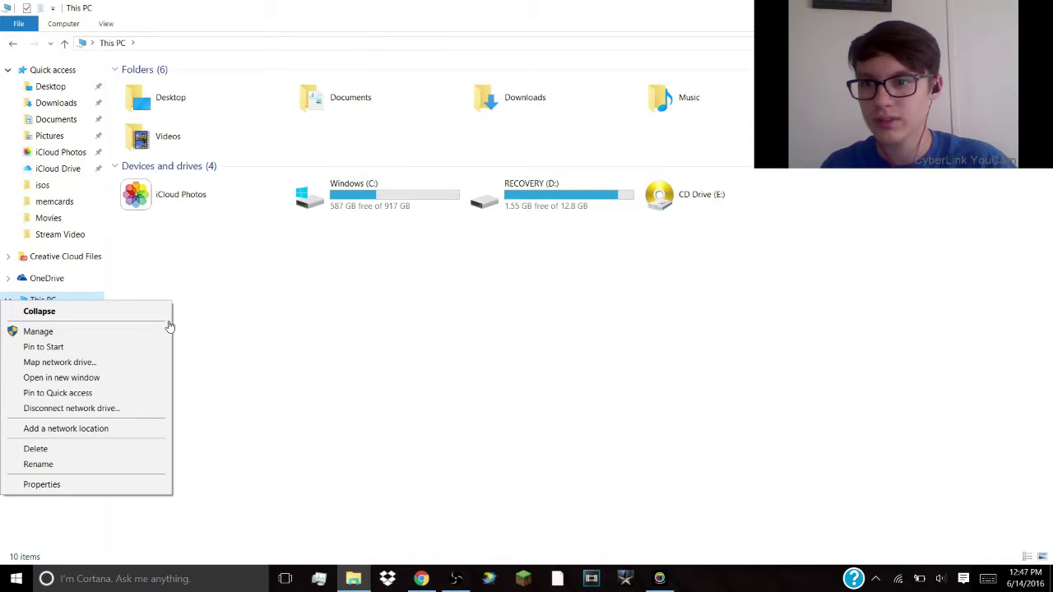
{"action": "left_click", "coordinate": [71, 485]}
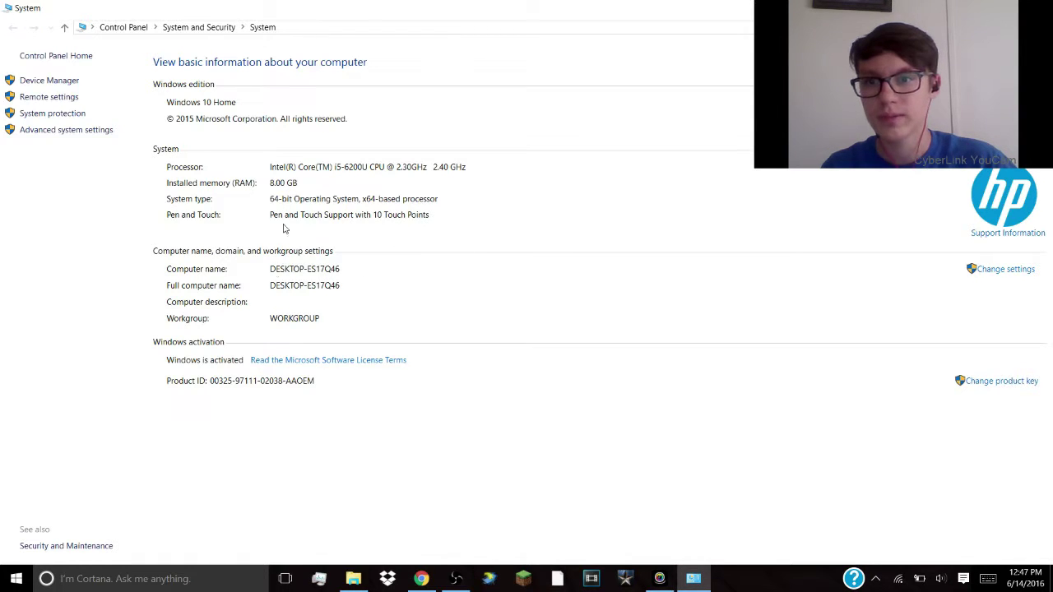
{"action": "key", "text": "alt+F4"}
{"action": "key", "text": "alt+F4"}
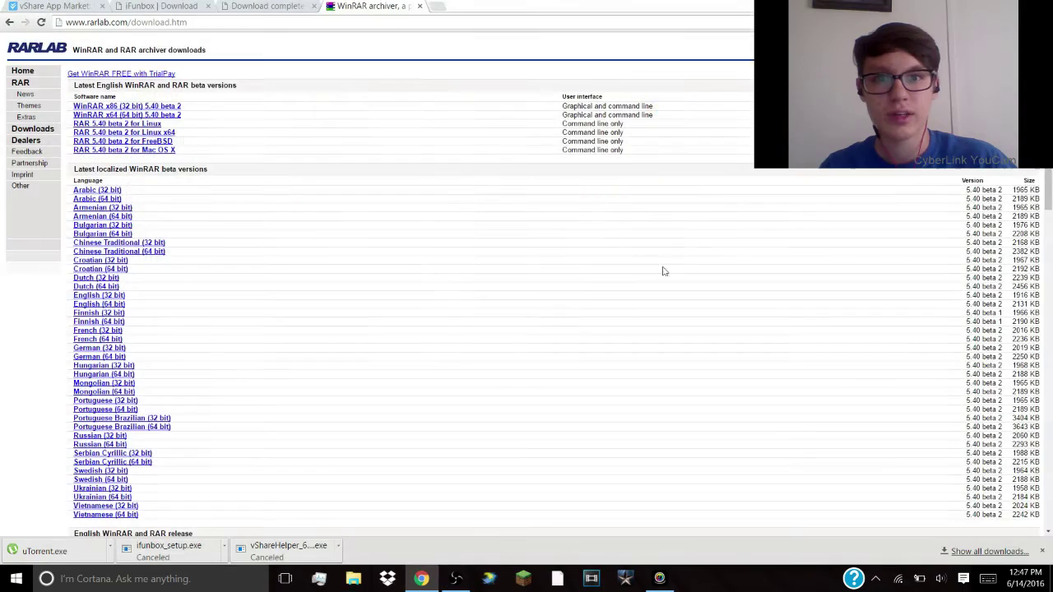
{"action": "left_click", "coordinate": [421, 7]}
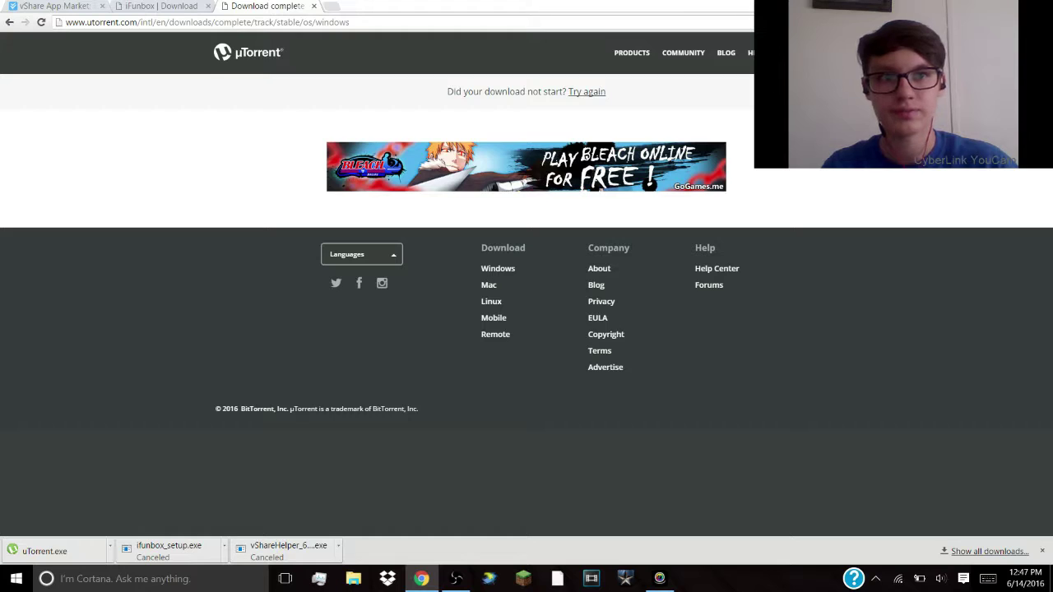
{"action": "key", "text": "alt+F4"}
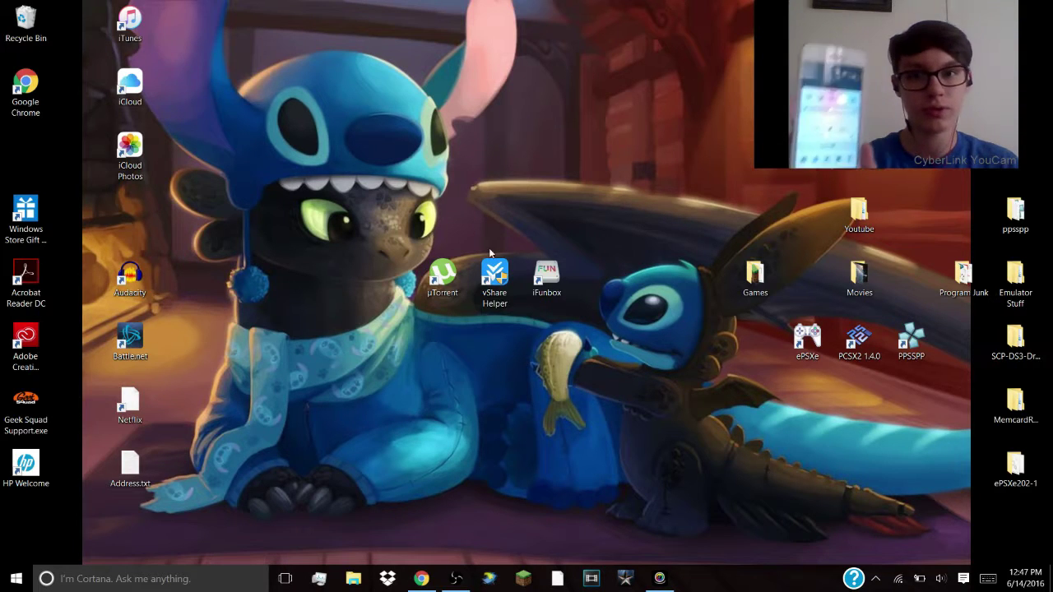
- Launch vShare Helper from the desktop and dismiss its online upgrade to version 1.0.2.7
{"action": "left_click", "coordinate": [497, 282]}
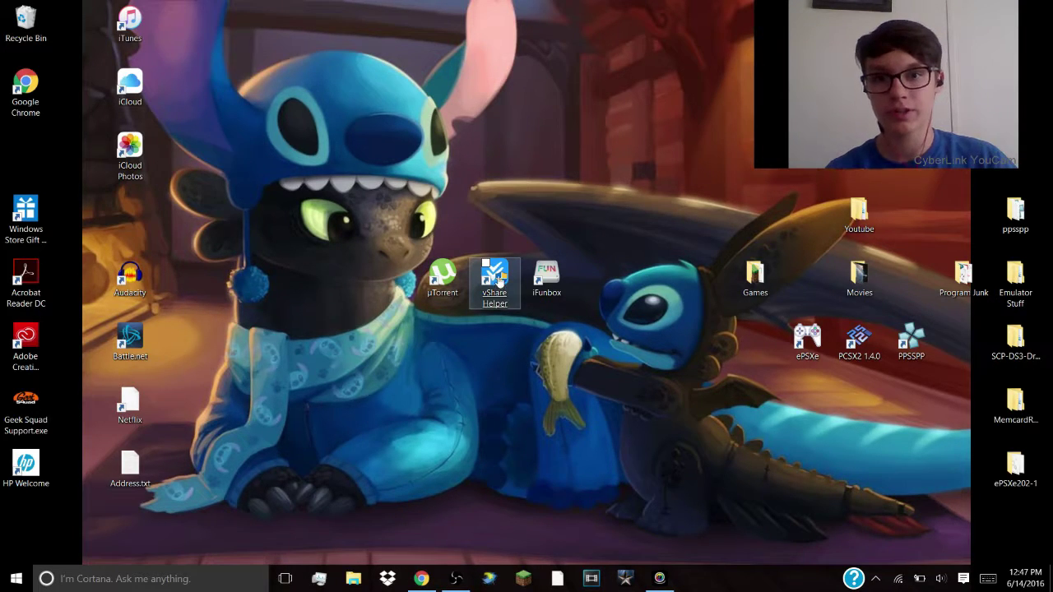
{"action": "double_click", "coordinate": [497, 282]}
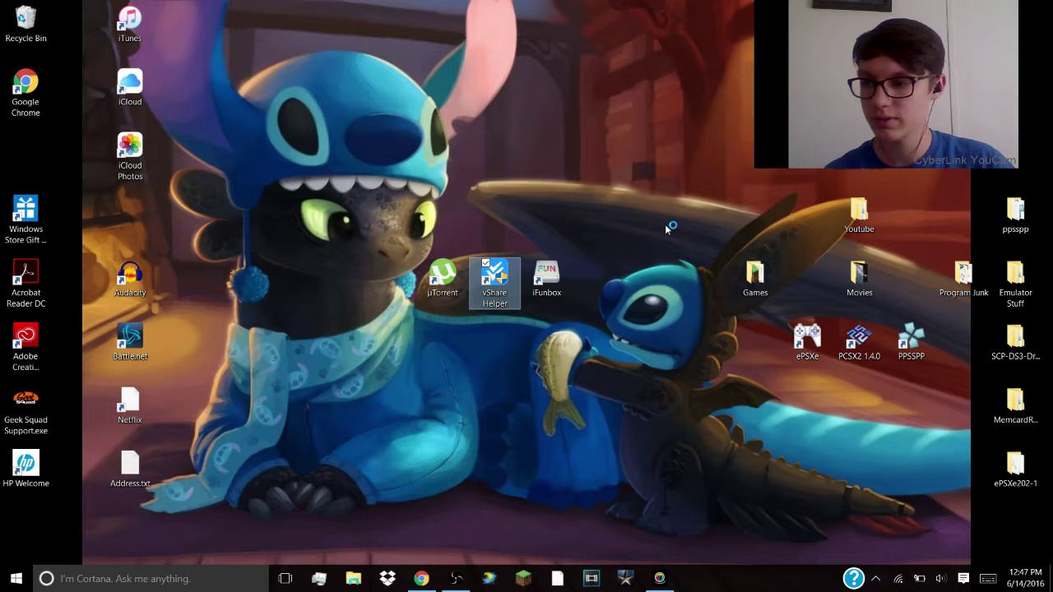
{"action": "left_click", "coordinate": [587, 319]}
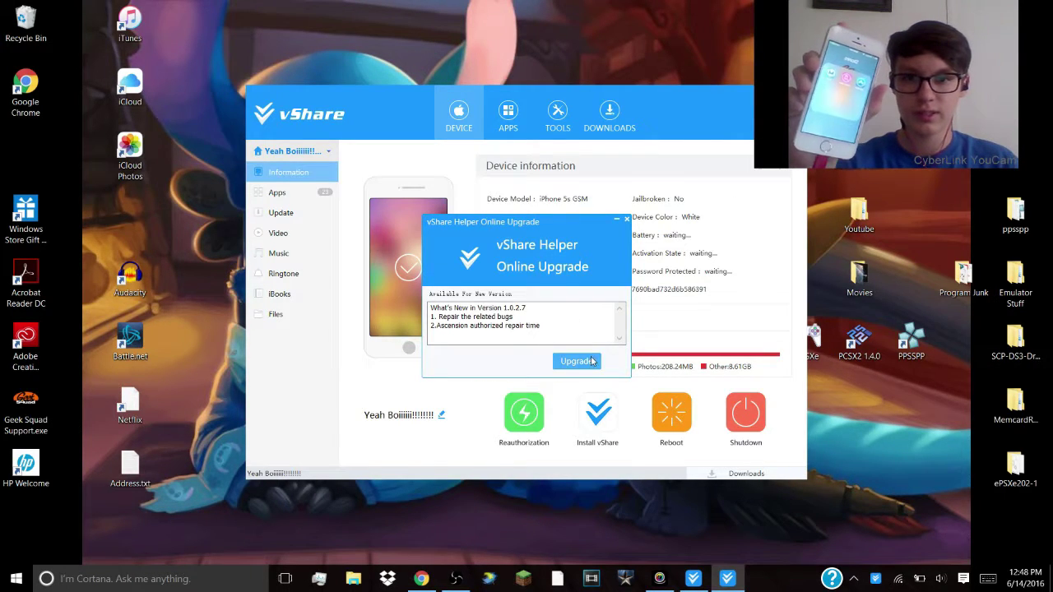
{"action": "left_click", "coordinate": [627, 220]}
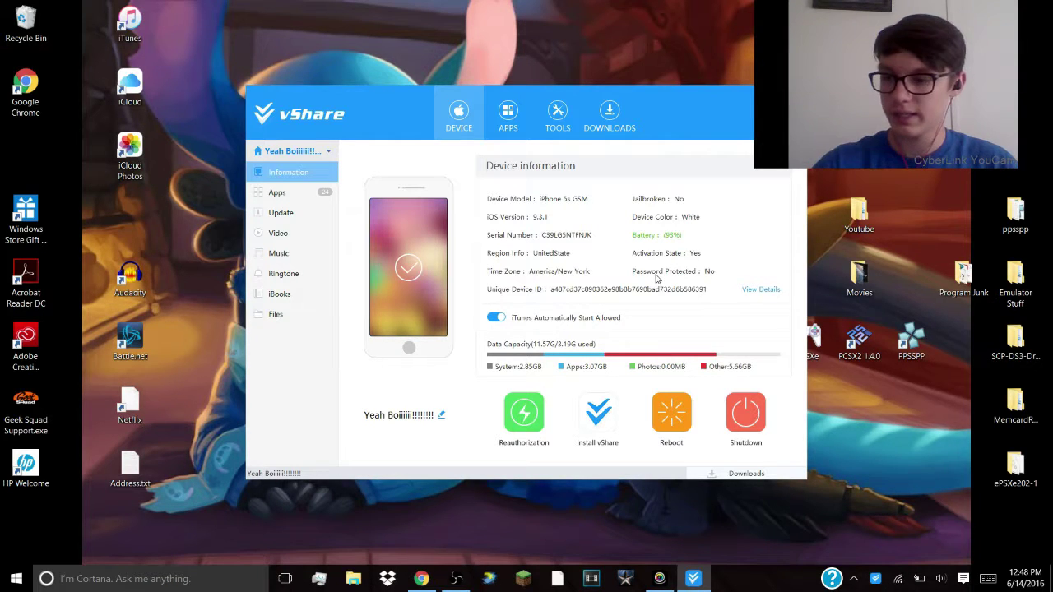
- Search the iPhone app catalogue in vShare Helper for "Movie box"
{"action": "left_click", "coordinate": [510, 116]}
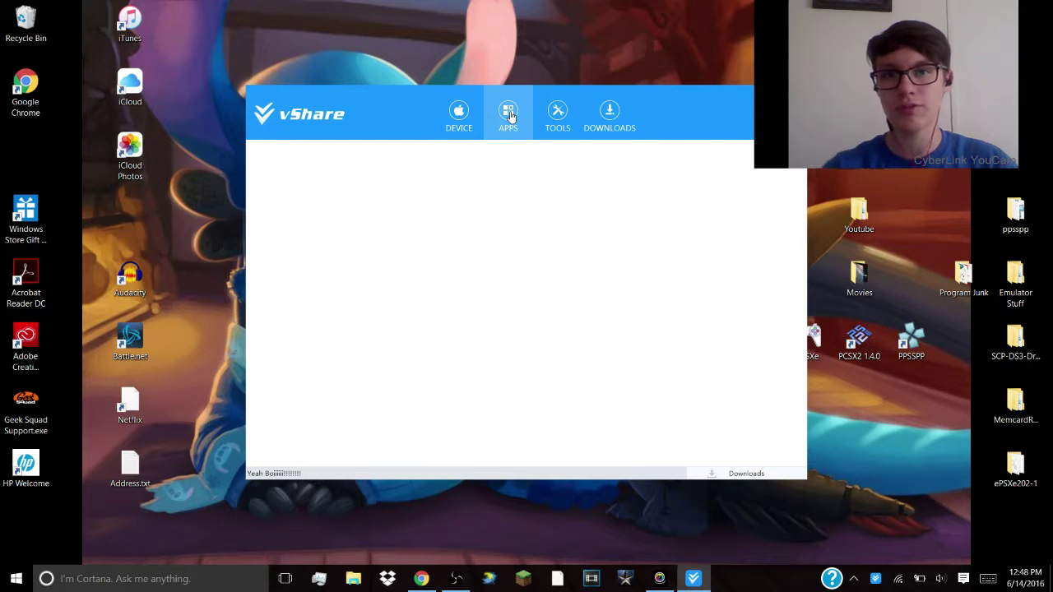
{"action": "left_click", "coordinate": [508, 115]}
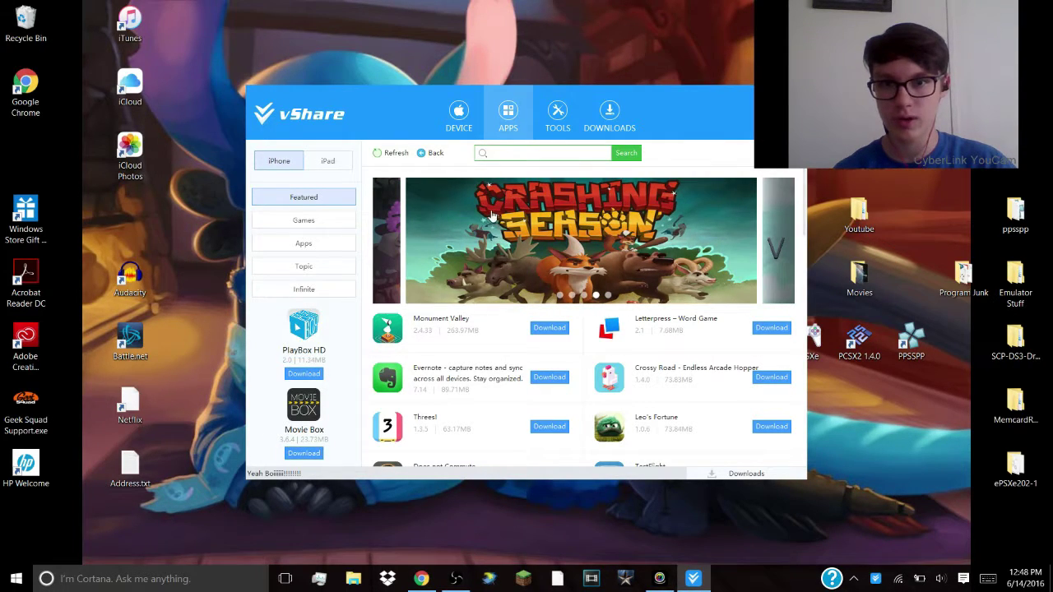
{"action": "left_click", "coordinate": [521, 153]}
{"action": "type", "text": "M"}
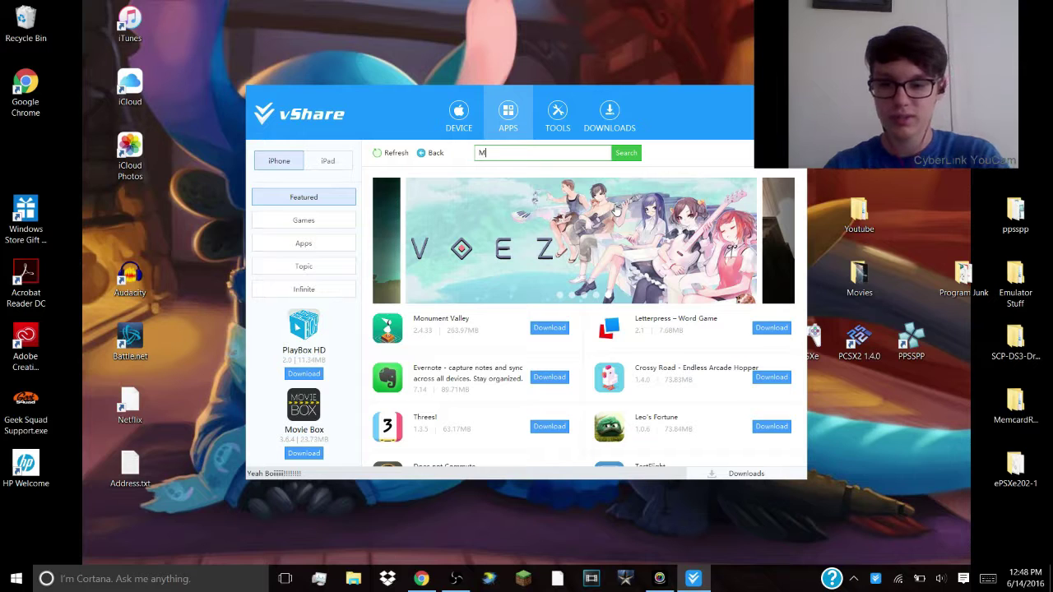
{"action": "type", "text": "ovie box"}
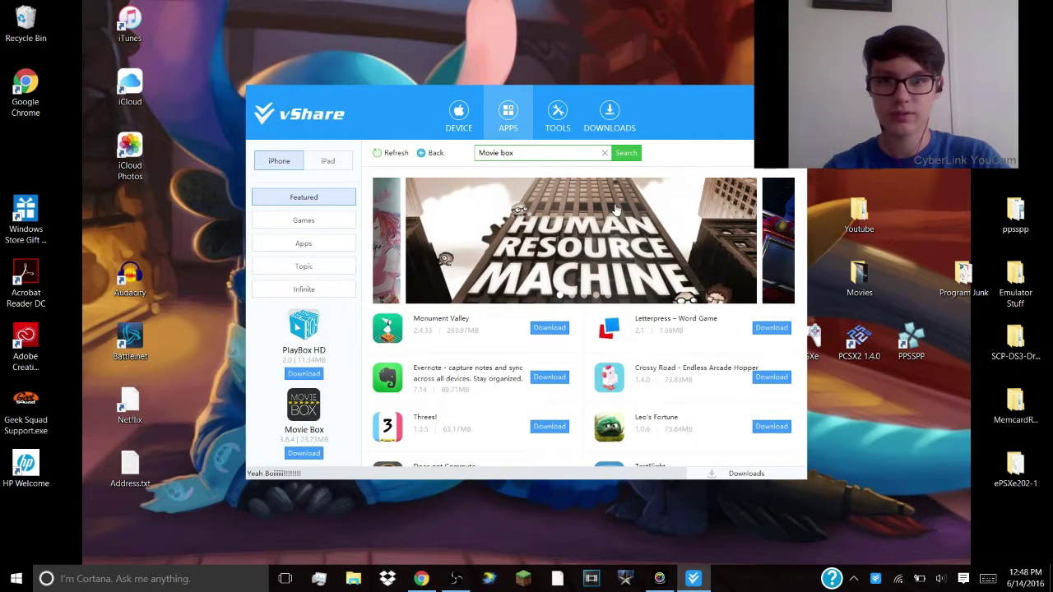
{"action": "key", "text": "Return"}
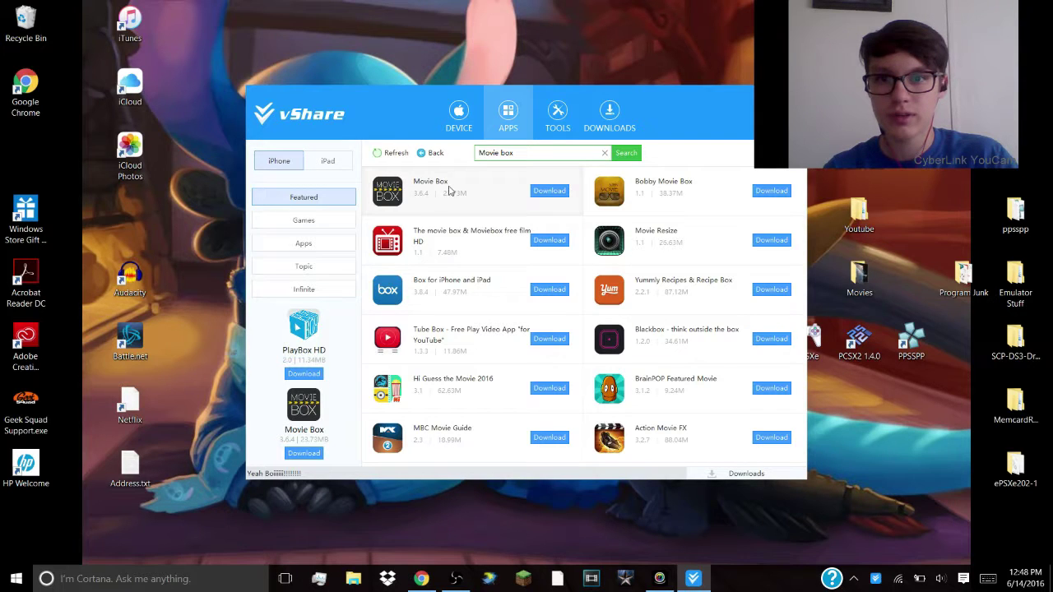
- Download the Movie Box 3.6.4 app, agreeing to download it again, and close vShare Helper
{"action": "left_click", "coordinate": [556, 199]}
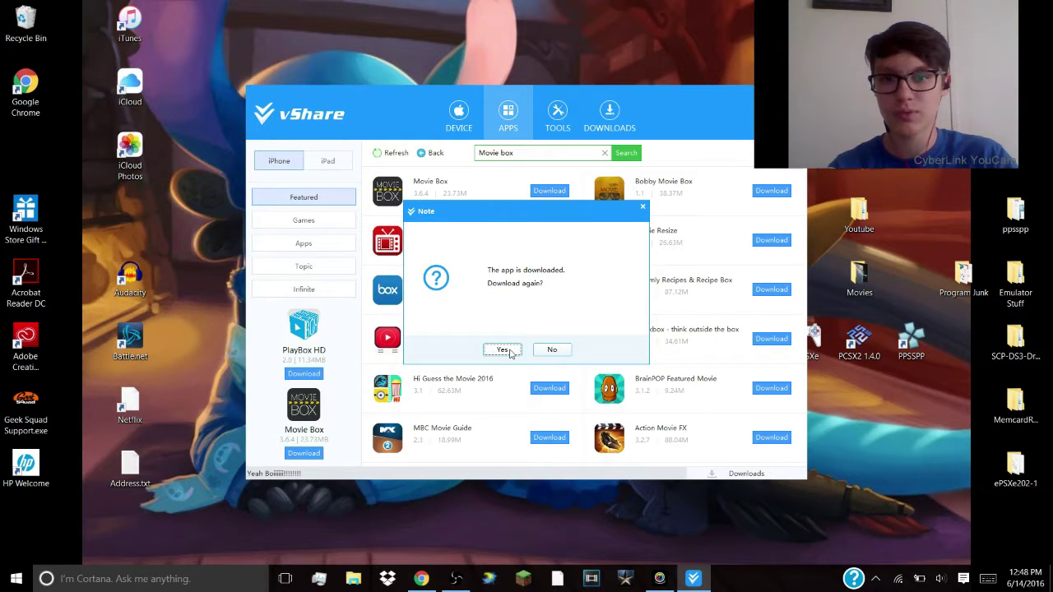
{"action": "left_click", "coordinate": [502, 350]}
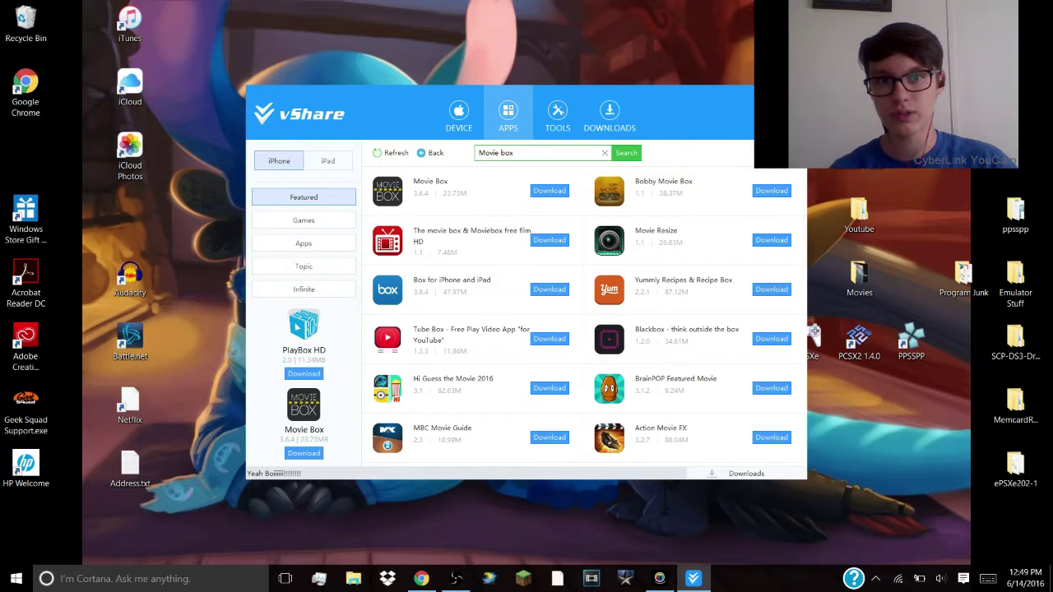
{"action": "left_click", "coordinate": [796, 96]}
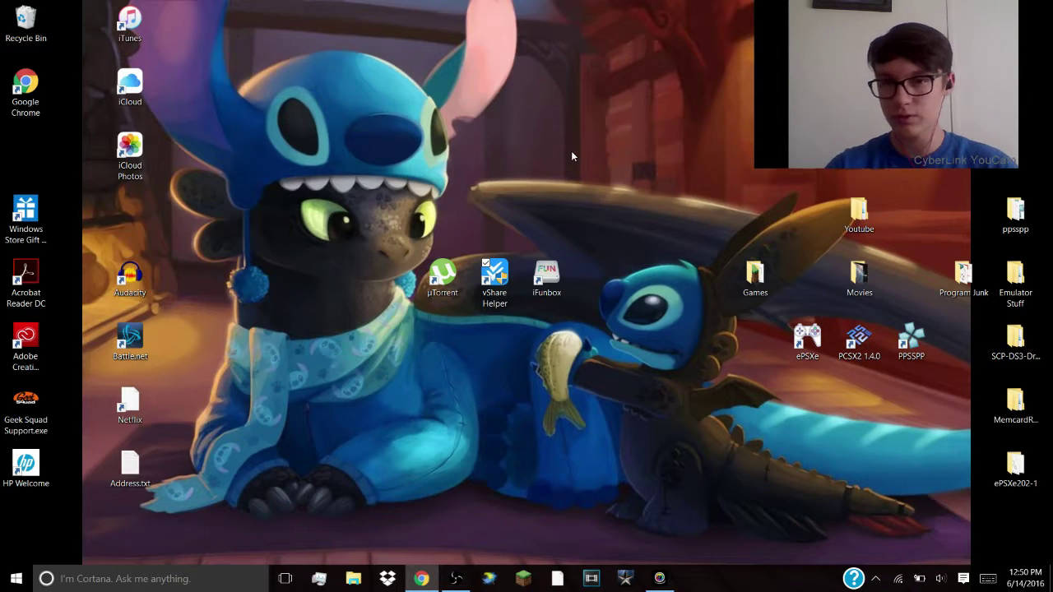
- Start µTorrent and iFunbox, and show all of the connected iPhone's installed apps in iFunbox's app data manager
{"action": "double_click", "coordinate": [442, 278]}
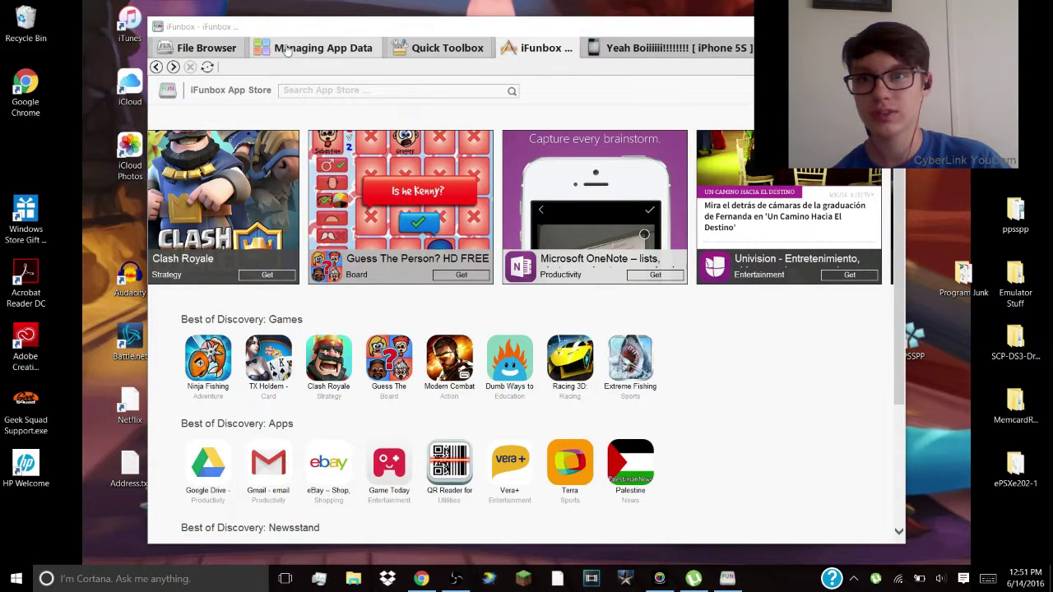
{"action": "left_click", "coordinate": [220, 48]}
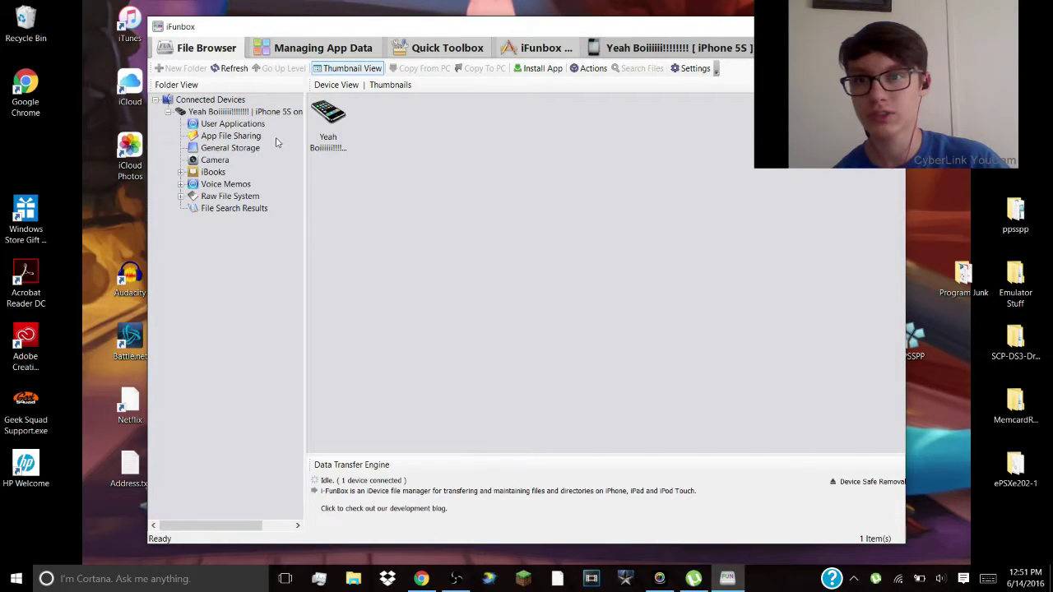
{"action": "left_click", "coordinate": [217, 125]}
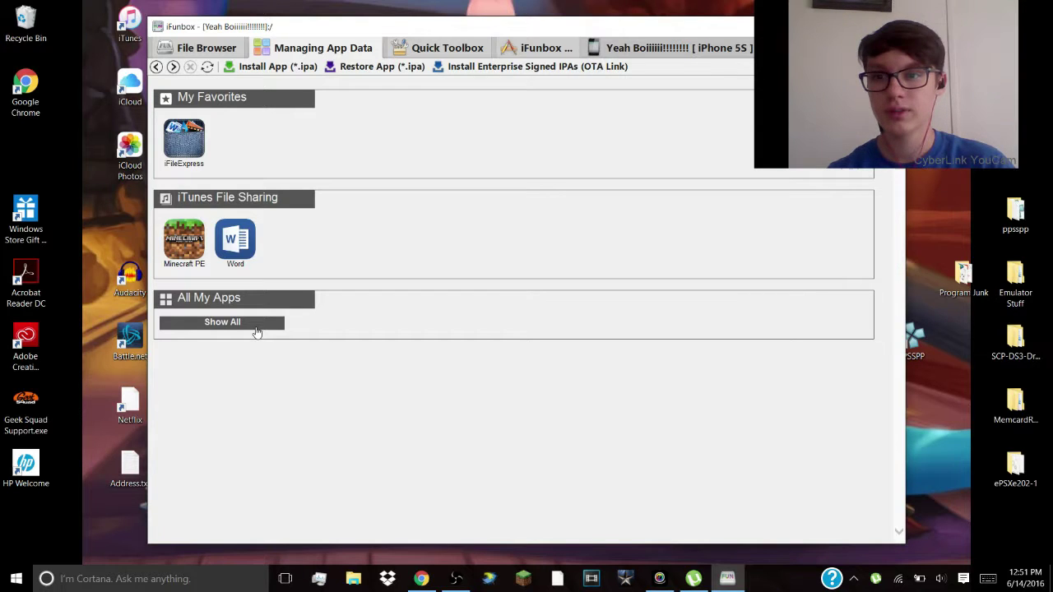
{"action": "left_click", "coordinate": [256, 331]}
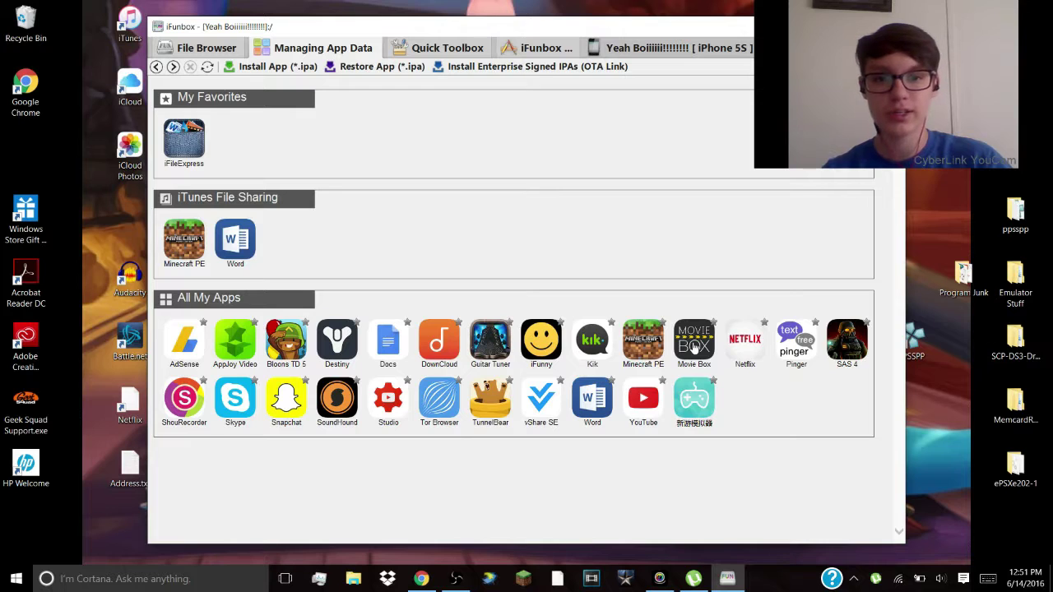
- Open the Movie Box app's sandbox and go to the folder Library > Torrents > Config > Torrents
{"action": "left_click", "coordinate": [695, 348]}
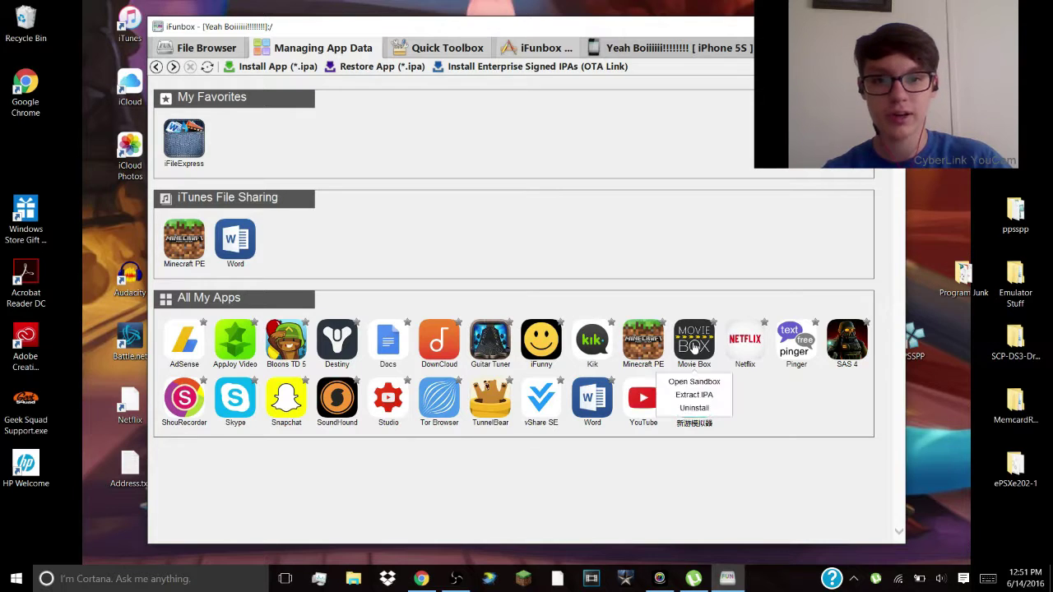
{"action": "left_click", "coordinate": [696, 381]}
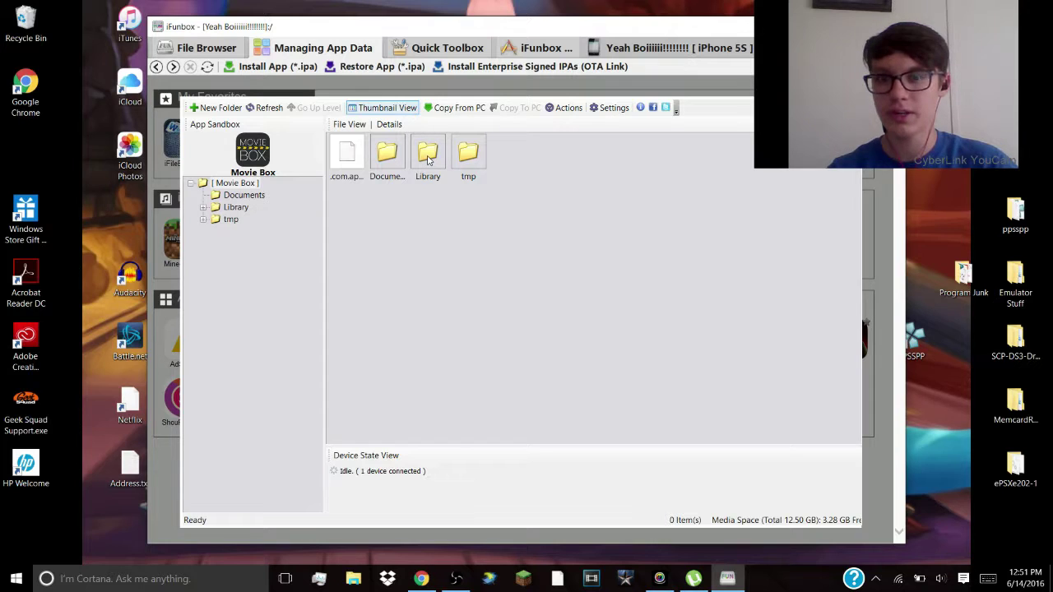
{"action": "double_click", "coordinate": [428, 157]}
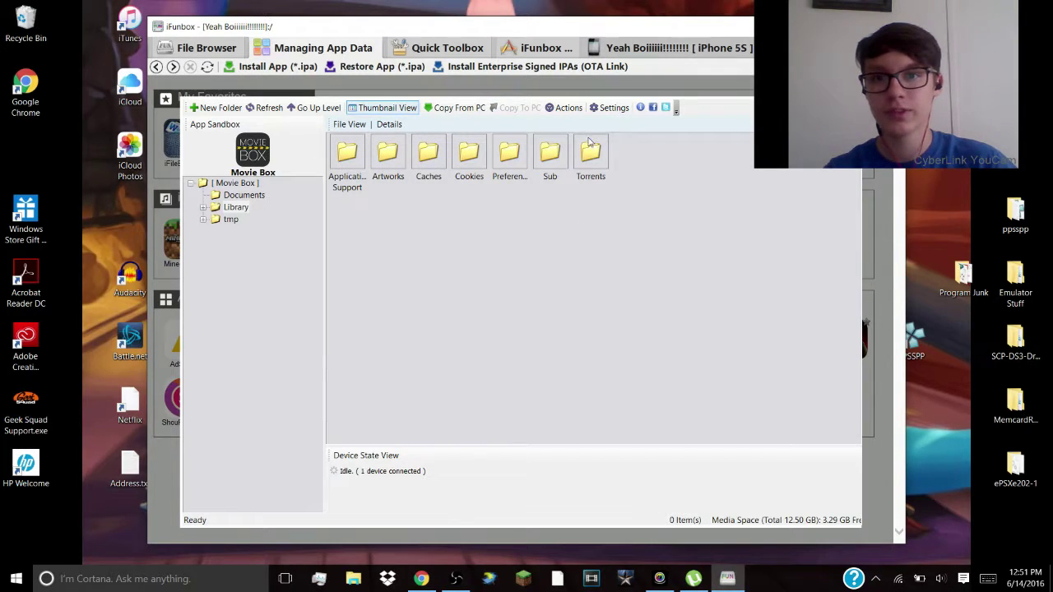
{"action": "double_click", "coordinate": [590, 152]}
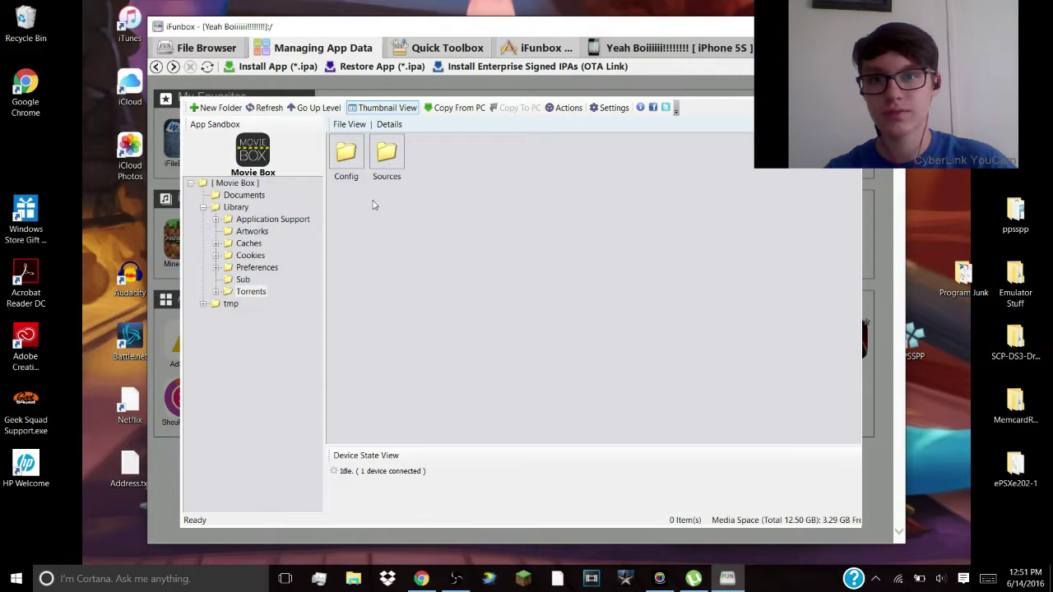
{"action": "double_click", "coordinate": [346, 153]}
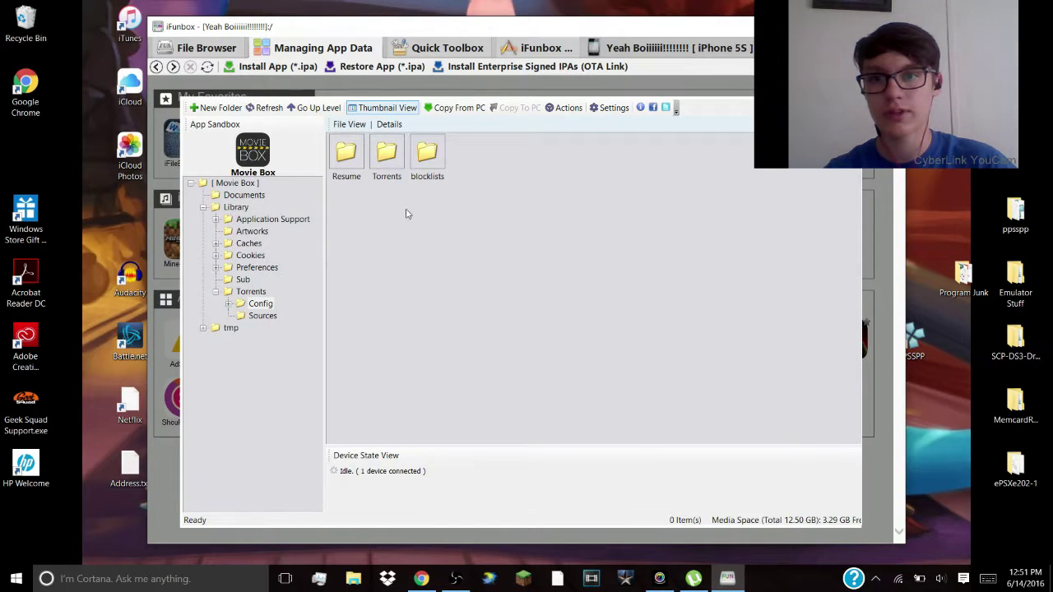
{"action": "double_click", "coordinate": [386, 157]}
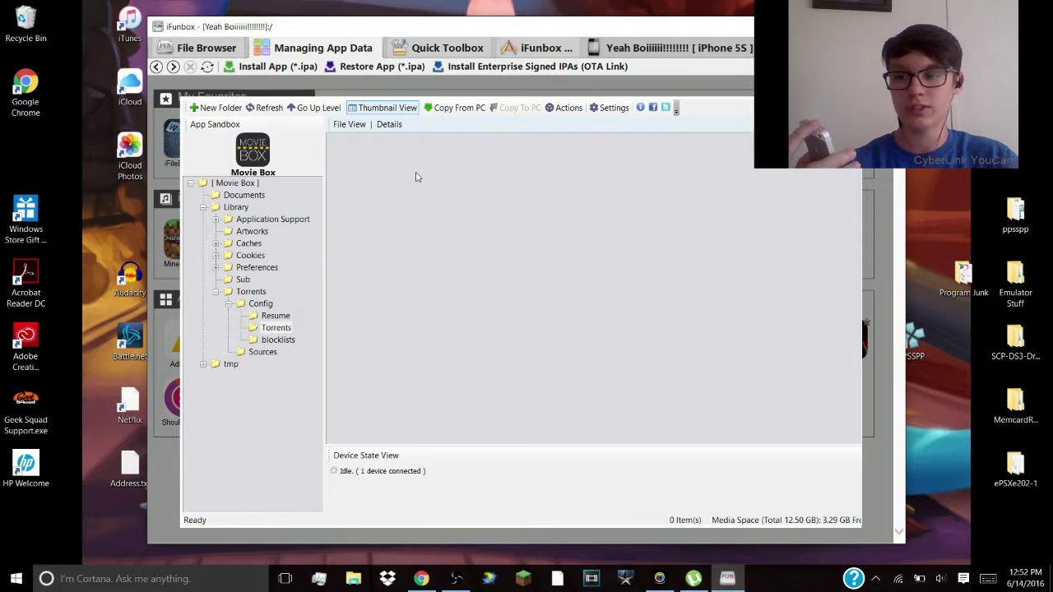
- Refresh the Torrents folder, copy the X-Men Apocalypse torrent file to the PC desktop, and show the desktop
{"action": "left_click", "coordinate": [258, 110]}
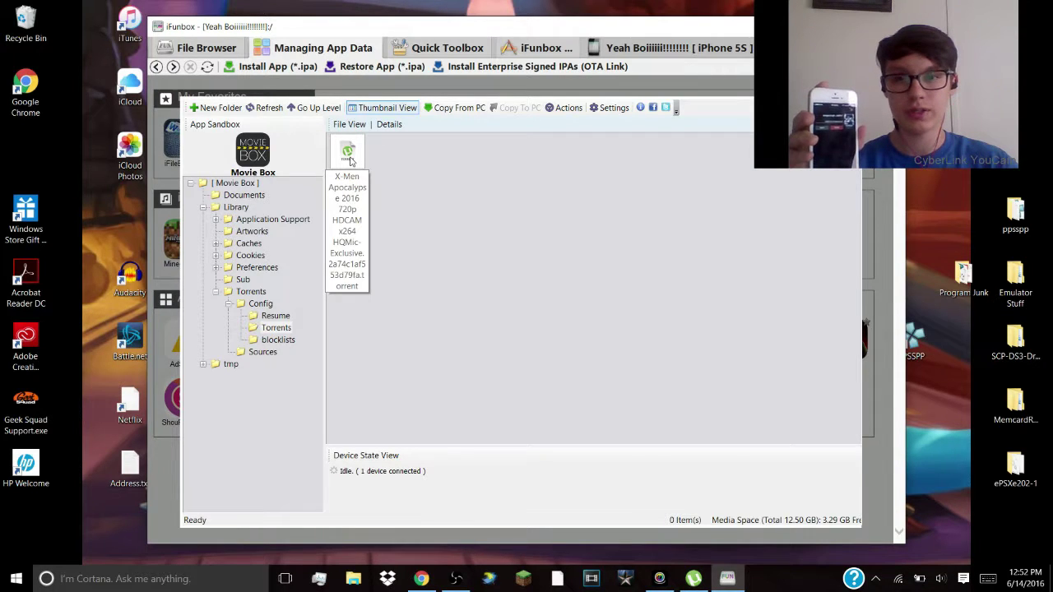
{"action": "left_click_drag", "start_coordinate": [350, 160], "coordinate": [938, 424]}
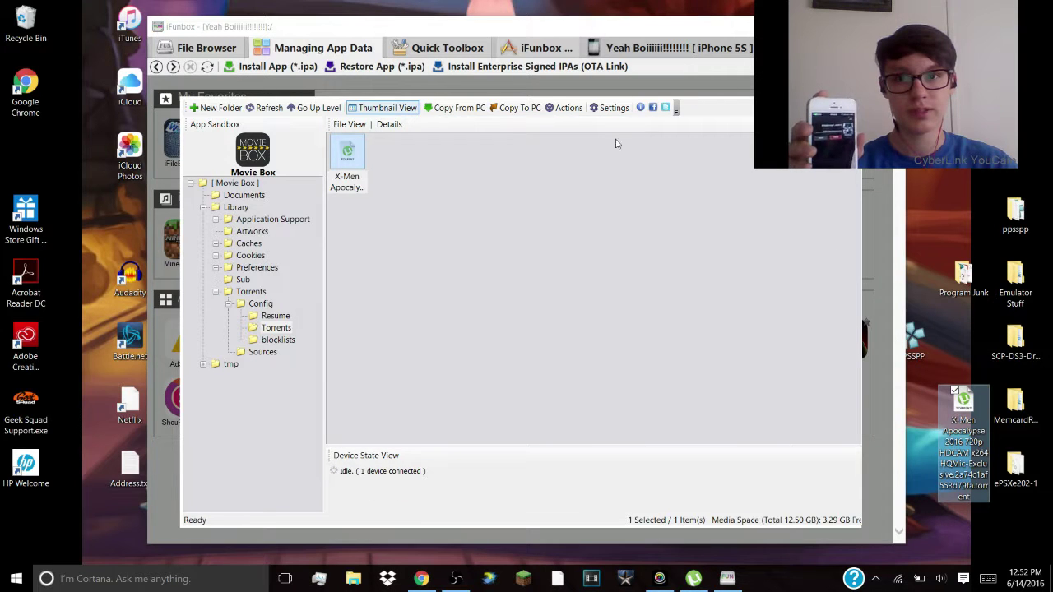
{"action": "key", "text": "super+d"}
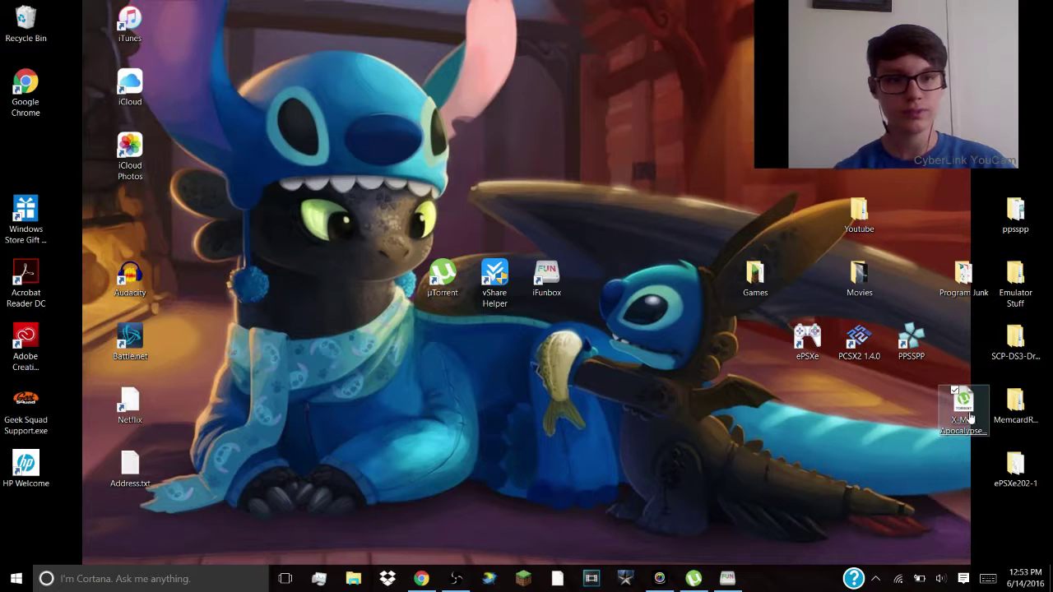
- Move the torrent file below the vShare Helper shortcut, open it in µTorrent, and add it with the default Downloads save location
{"action": "left_click_drag", "start_coordinate": [964, 411], "coordinate": [494, 388]}
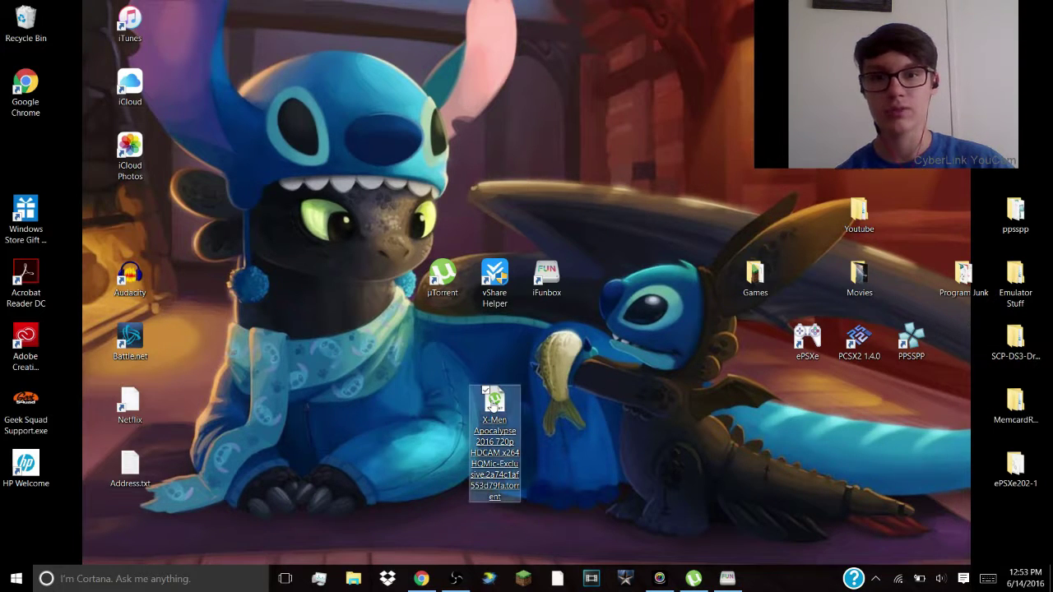
{"action": "key", "text": "Return"}
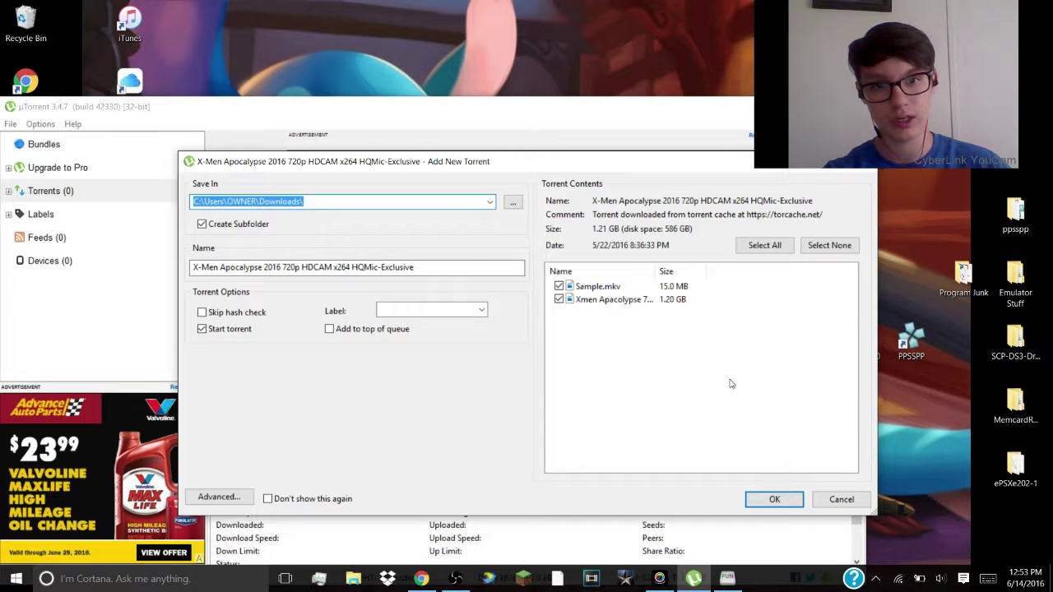
{"action": "left_click", "coordinate": [775, 500]}
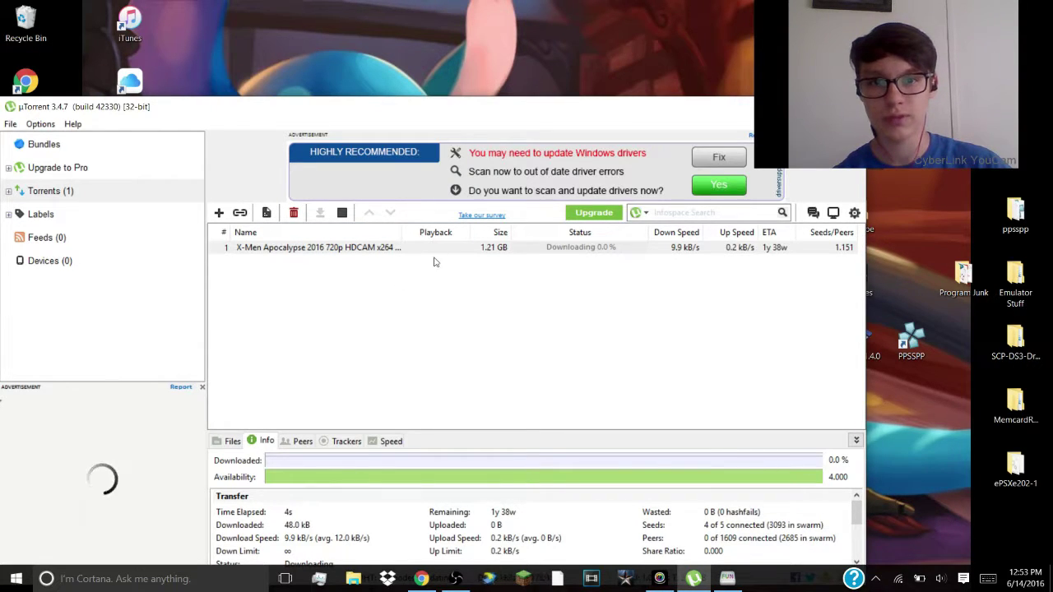
- Set the X-Men Apocalypse torrent's bandwidth allocation to High
{"action": "right_click", "coordinate": [390, 249]}
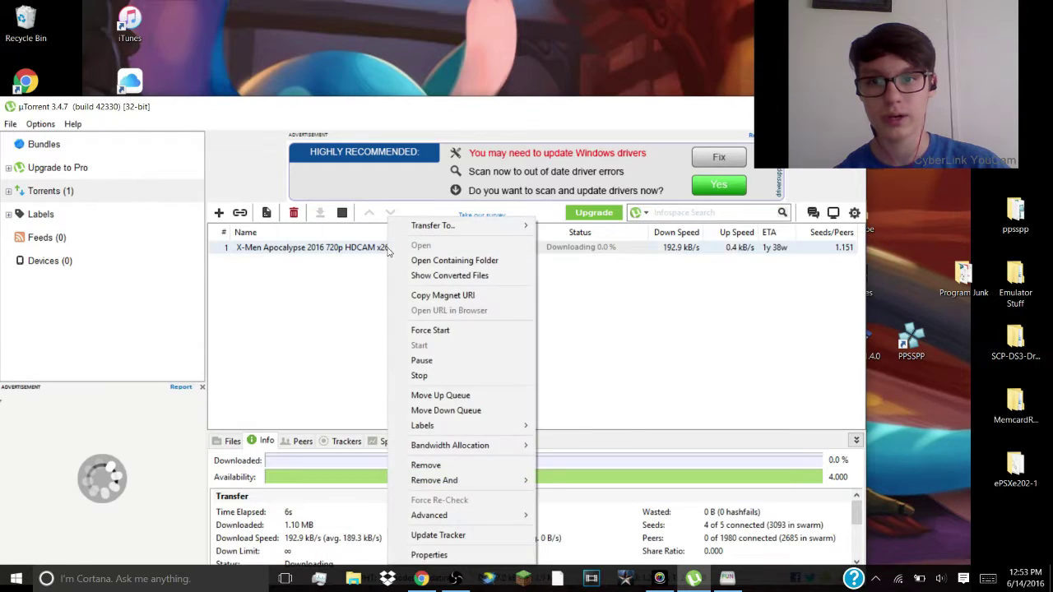
{"action": "mouse_move", "coordinate": [449, 445]}
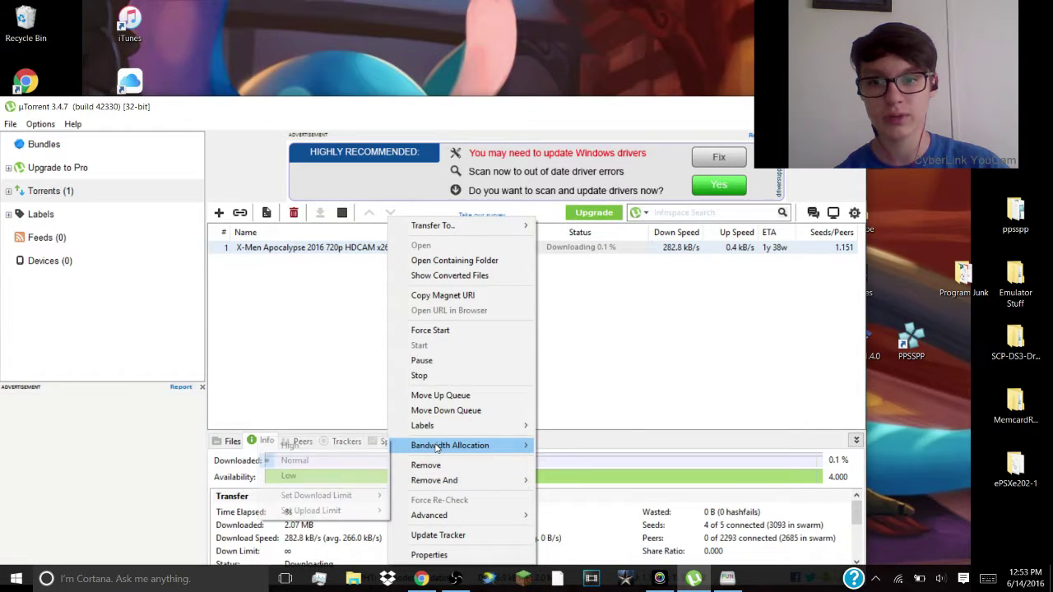
{"action": "left_click", "coordinate": [355, 449]}
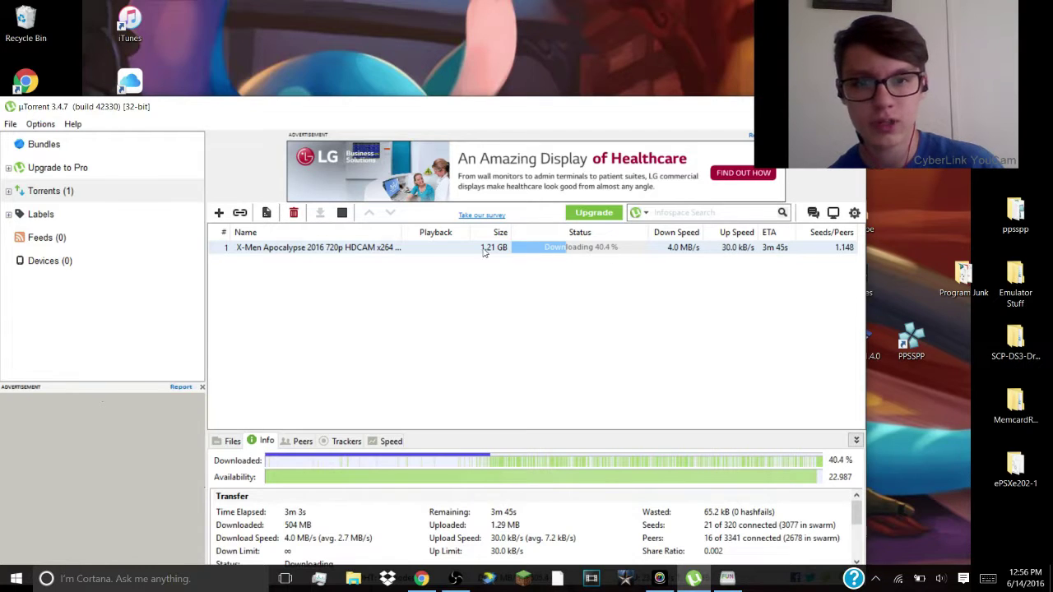
- Move the µTorrent window clear of the desktop icons, empty the Recycle Bin, and reposition the µTorrent window
{"action": "left_click_drag", "start_coordinate": [247, 106], "coordinate": [394, 43]}
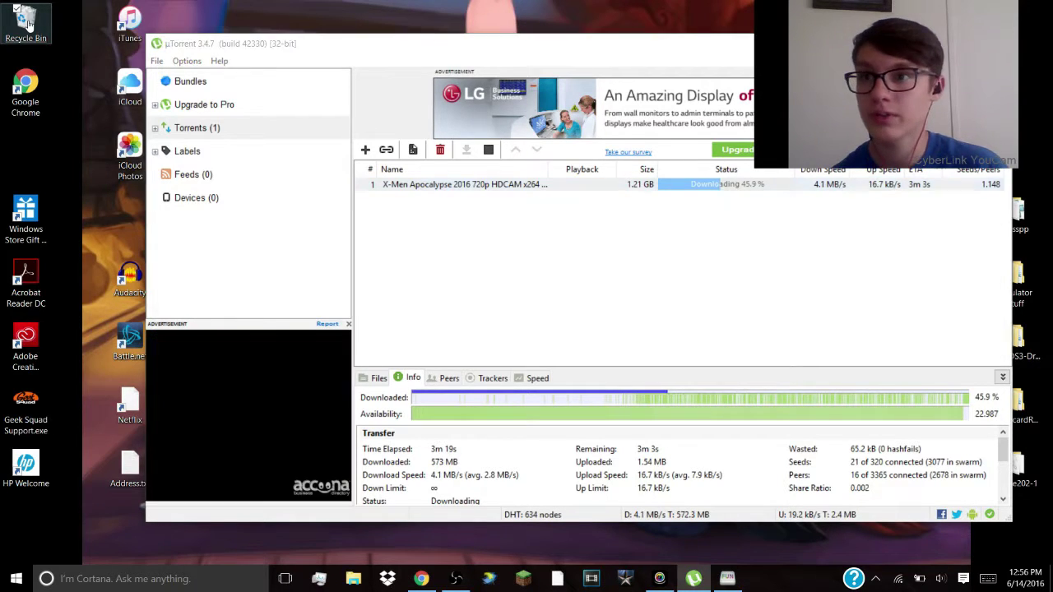
{"action": "right_click", "coordinate": [27, 24]}
{"action": "left_click", "coordinate": [43, 45]}
{"action": "left_click", "coordinate": [567, 302]}
{"action": "left_click_drag", "start_coordinate": [852, 46], "coordinate": [747, 37]}
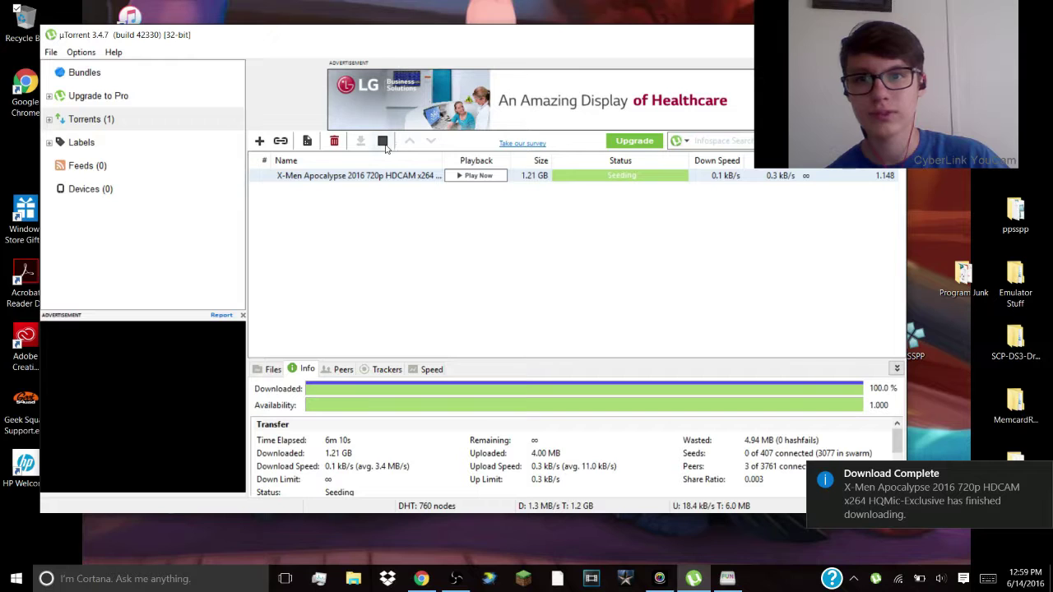
- Stop the finished X-Men Apocalypse torrent from seeding and open the folder containing its downloaded files
{"action": "left_click", "coordinate": [386, 145]}
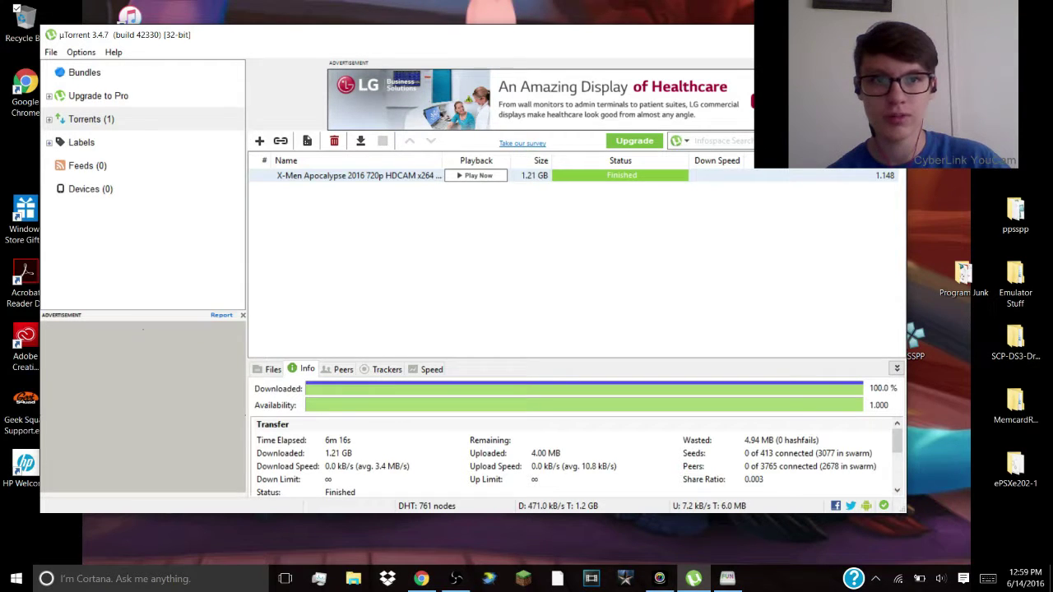
{"action": "right_click", "coordinate": [369, 181]}
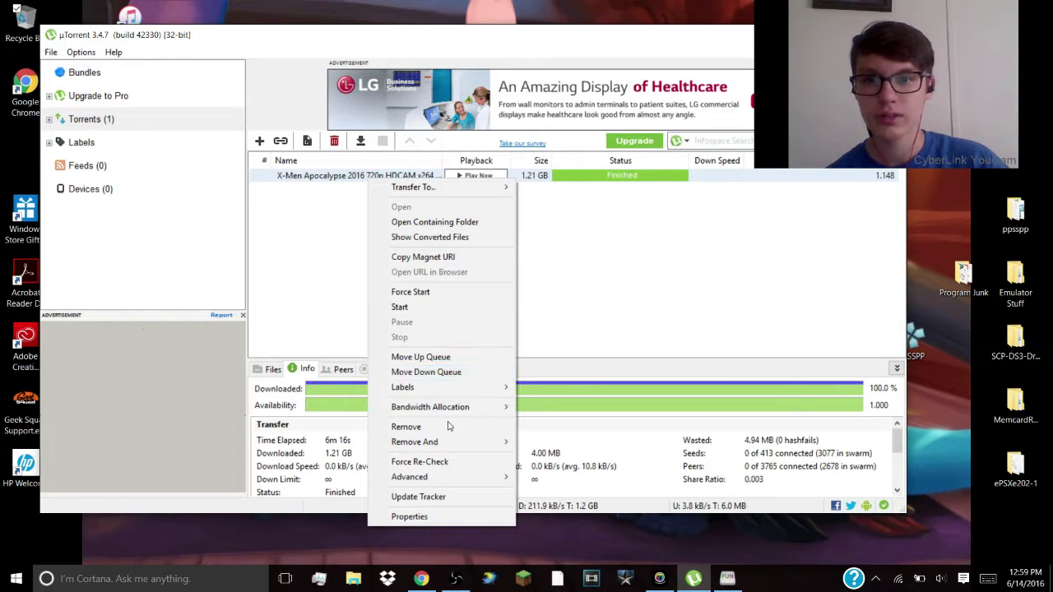
{"action": "left_click", "coordinate": [425, 227]}
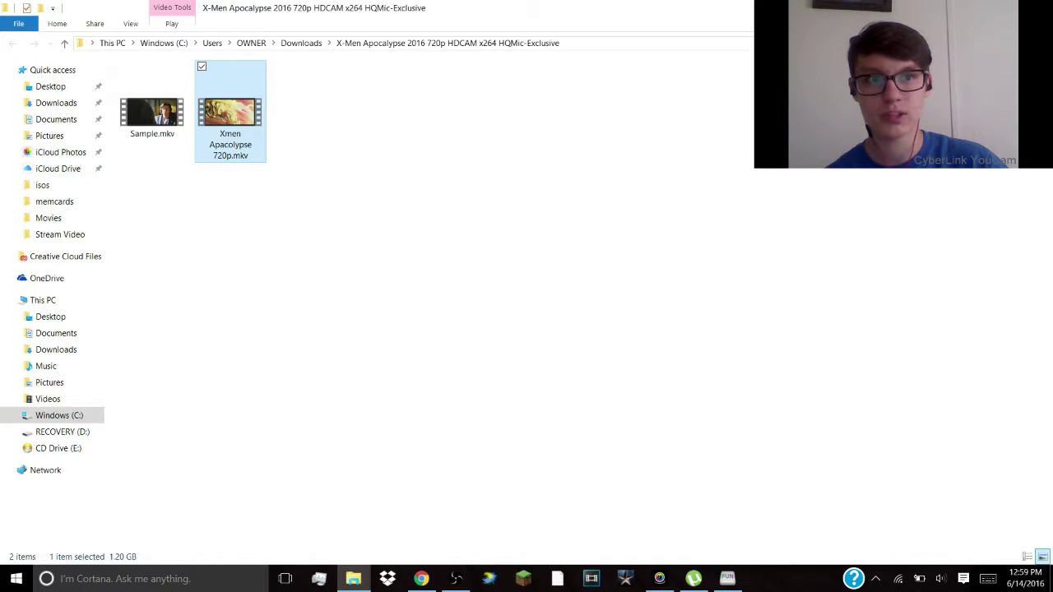
- Restore the download folder to a smaller window and minimize all other windows
{"action": "key", "text": "super+Down"}
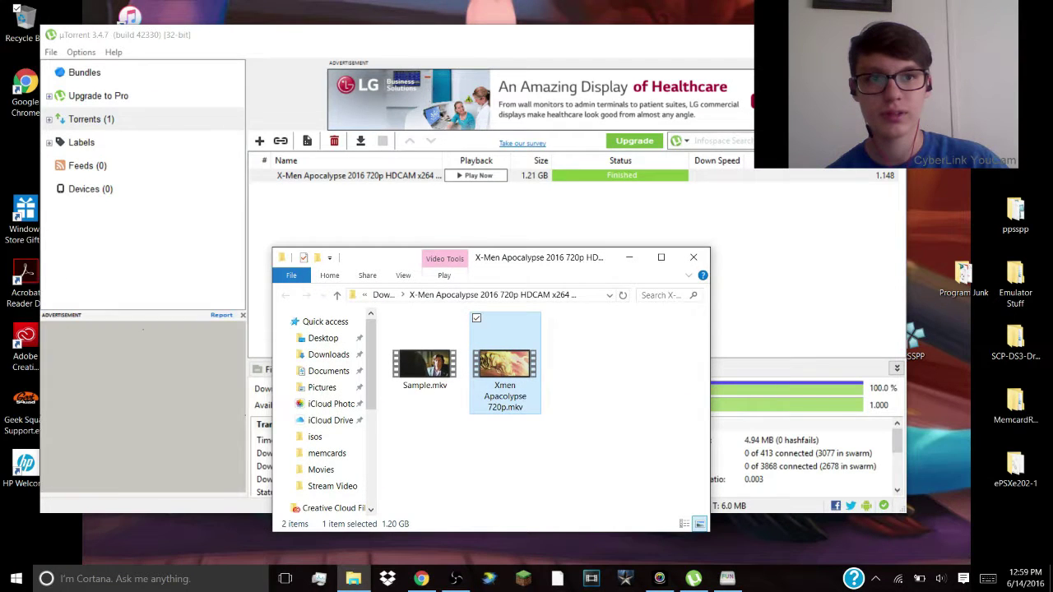
{"action": "key", "text": "super+Home"}
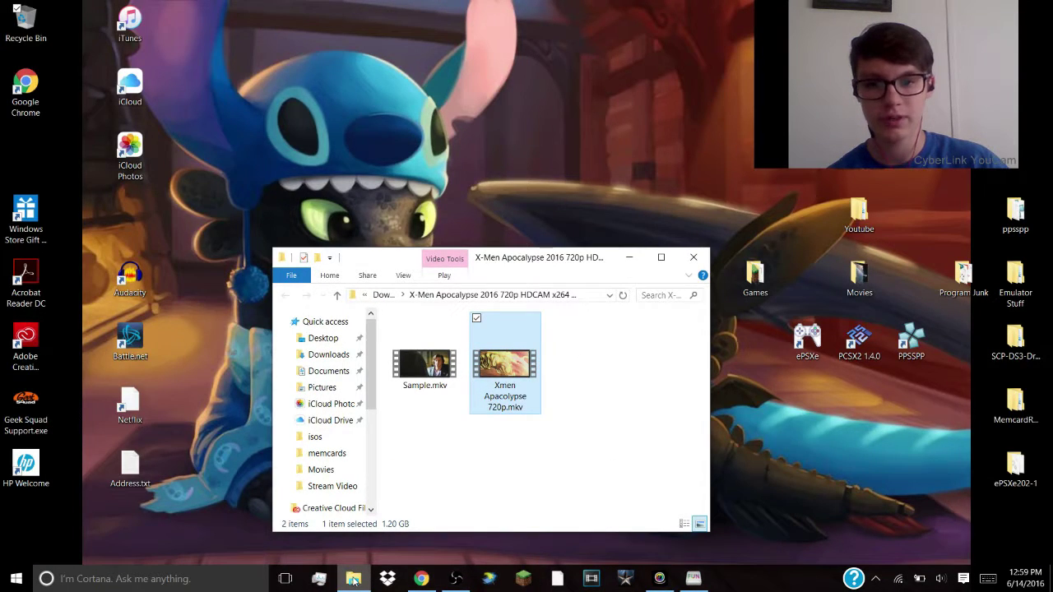
{"action": "mouse_move", "coordinate": [354, 580]}
{"action": "left_click", "coordinate": [359, 583]}
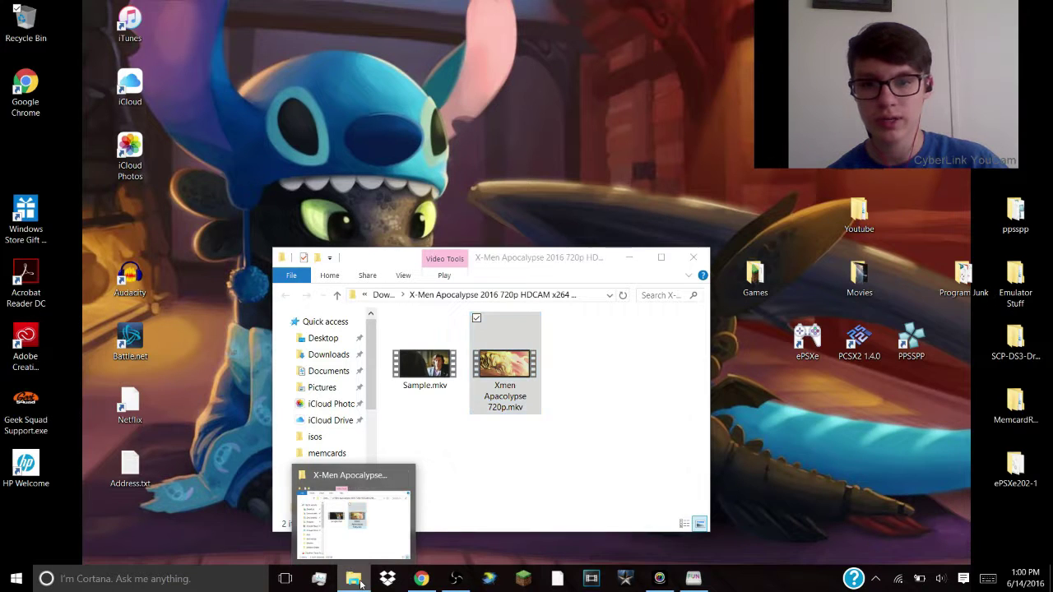
- Open the Downloads folder in a new File Explorer window and move the X-Men Apocalypse folder onto the desktop
{"action": "right_click", "coordinate": [354, 579]}
{"action": "left_click", "coordinate": [329, 502]}
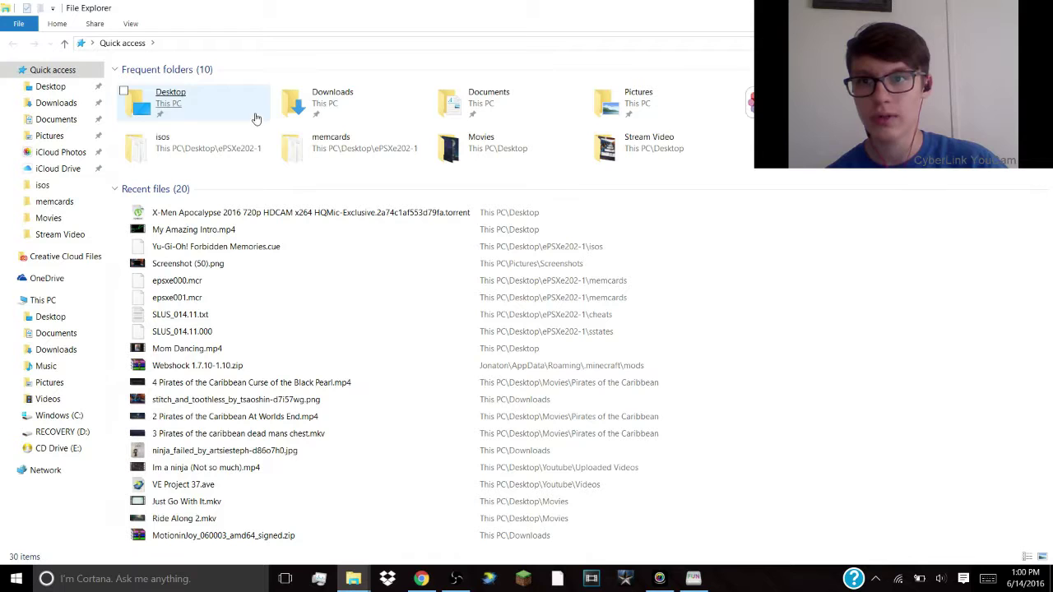
{"action": "double_click", "coordinate": [349, 107]}
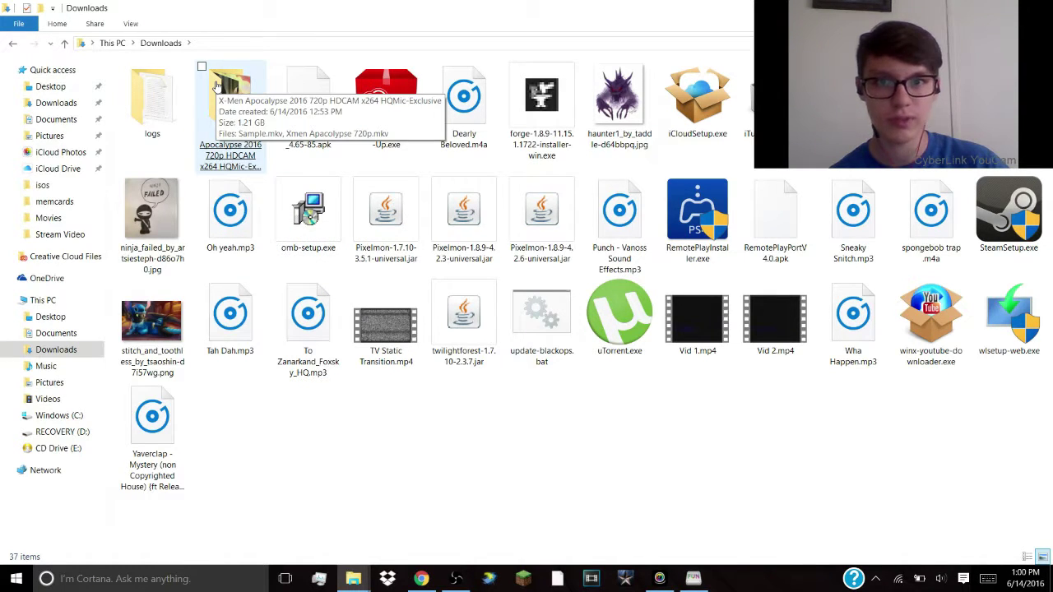
{"action": "left_click_drag", "start_coordinate": [221, 89], "coordinate": [533, 156]}
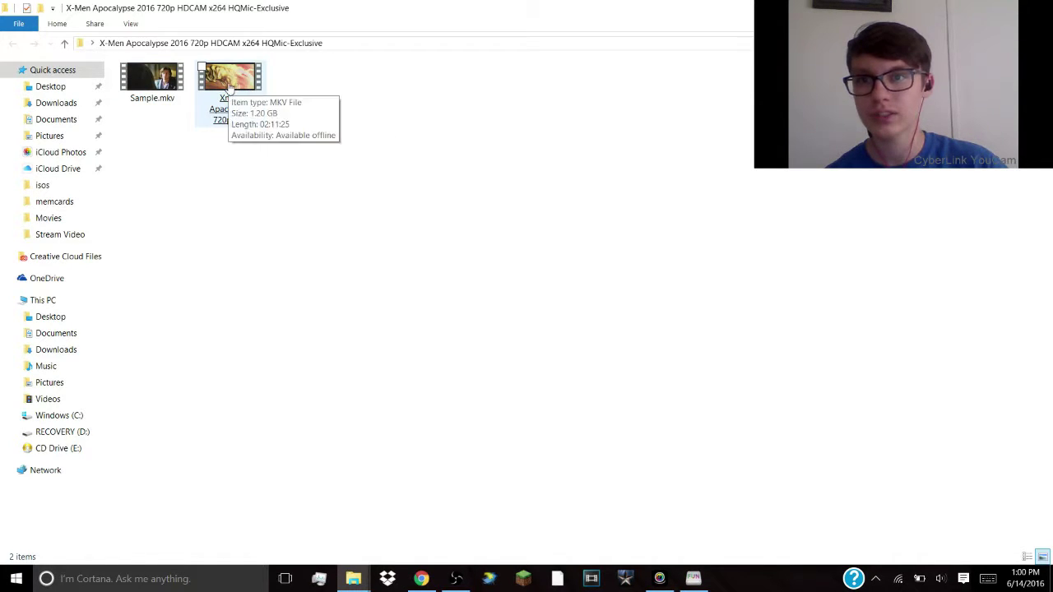
- Move Xmen Apacolypse 720p.mkv out of its folder onto the desktop and test it briefly in the video player
{"action": "left_click_drag", "start_coordinate": [234, 87], "coordinate": [371, 152]}
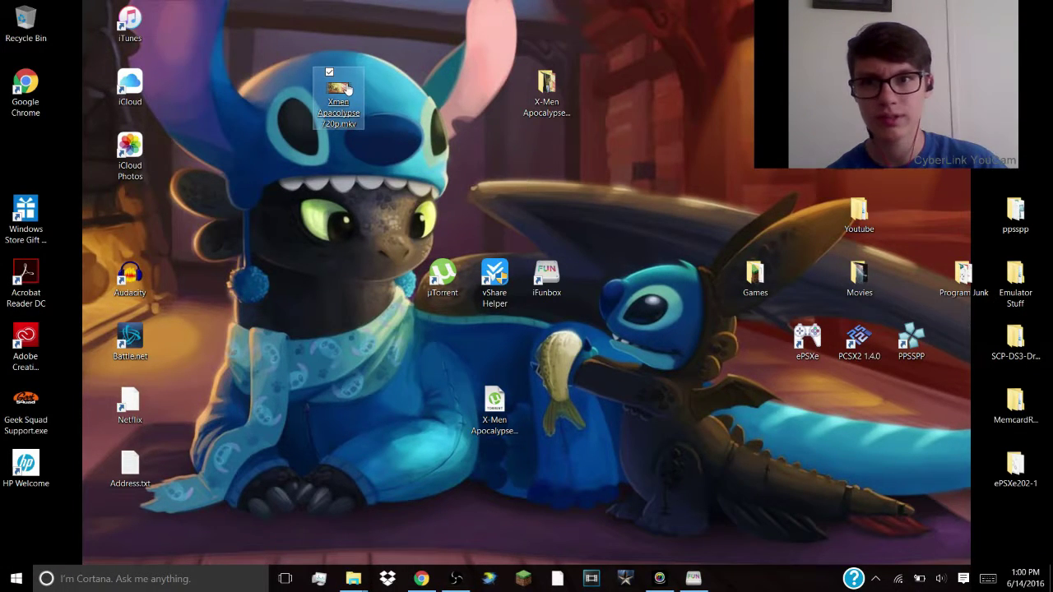
{"action": "double_click", "coordinate": [361, 121]}
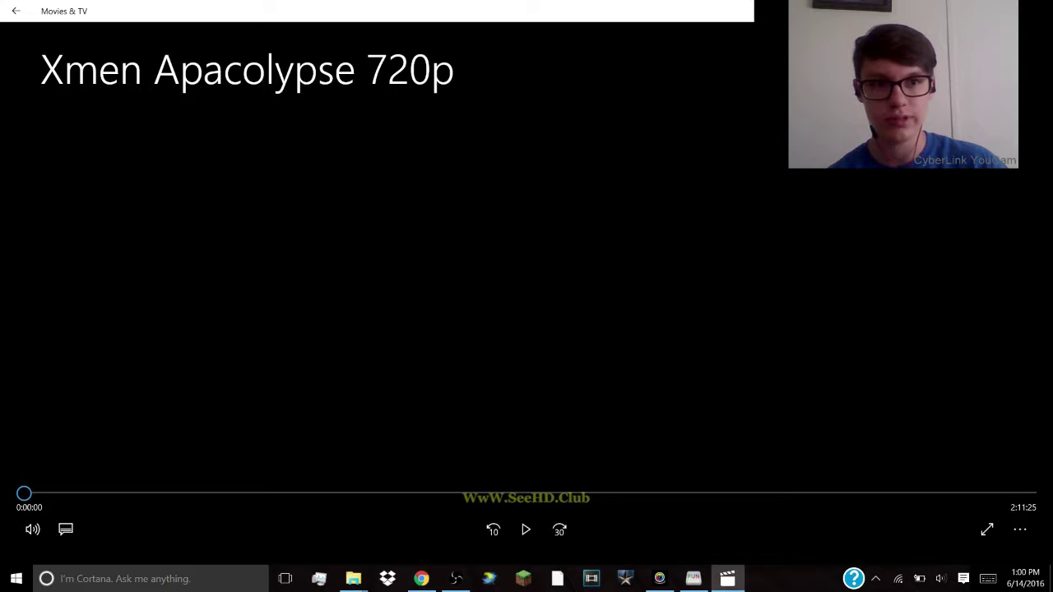
{"action": "key", "text": "alt+F4"}
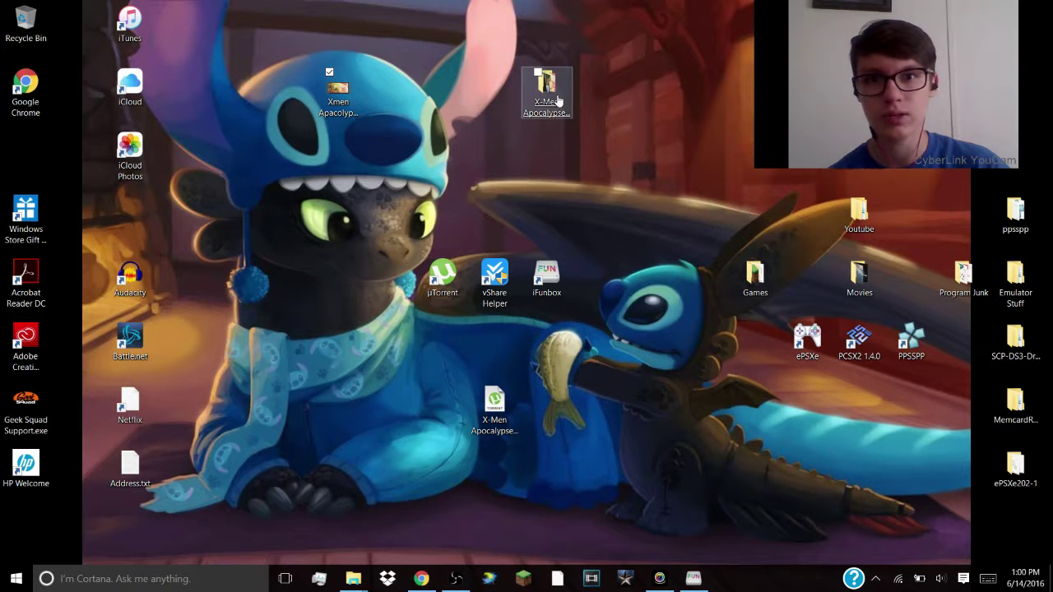
- Check what remains in the X-Men Apocalypse folder, then move it to the Recycle Bin and permanently empty the bin
{"action": "double_click", "coordinate": [547, 86]}
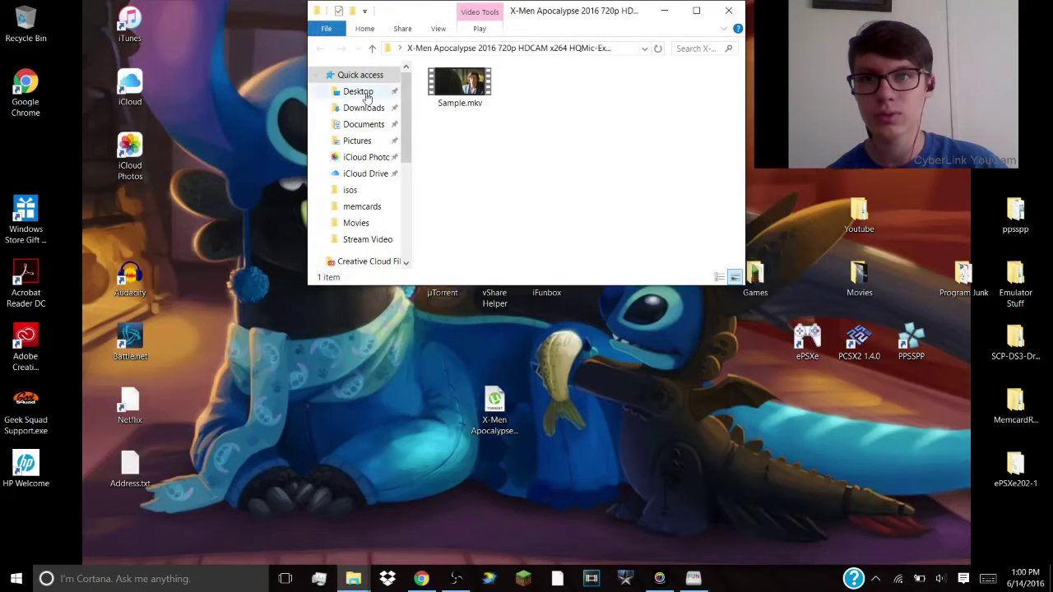
{"action": "left_click", "coordinate": [730, 9]}
{"action": "left_click_drag", "start_coordinate": [546, 82], "coordinate": [25, 21]}
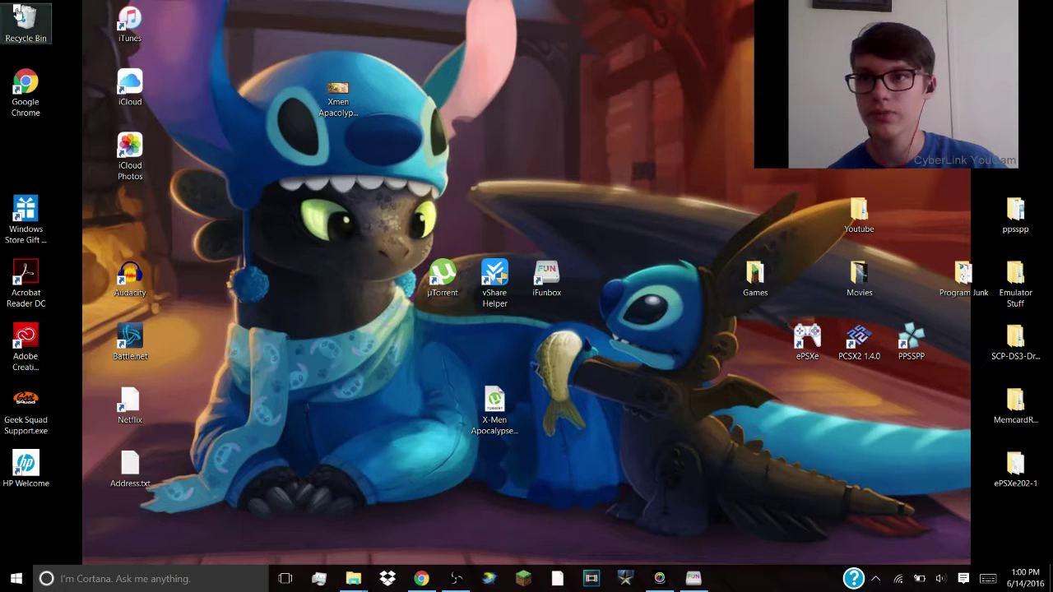
{"action": "right_click", "coordinate": [21, 16]}
{"action": "left_click", "coordinate": [49, 36]}
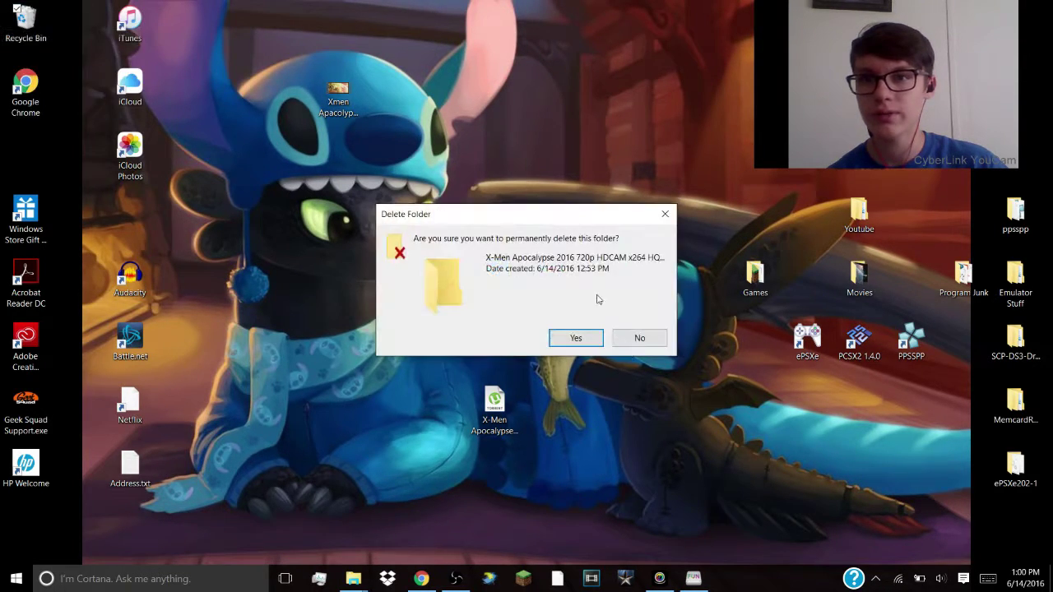
{"action": "left_click", "coordinate": [577, 338]}
- Move Xmen Apacolypse 720p.mkv from the desktop into the Movies folder and close the folder window
{"action": "left_click_drag", "start_coordinate": [338, 94], "coordinate": [599, 160]}
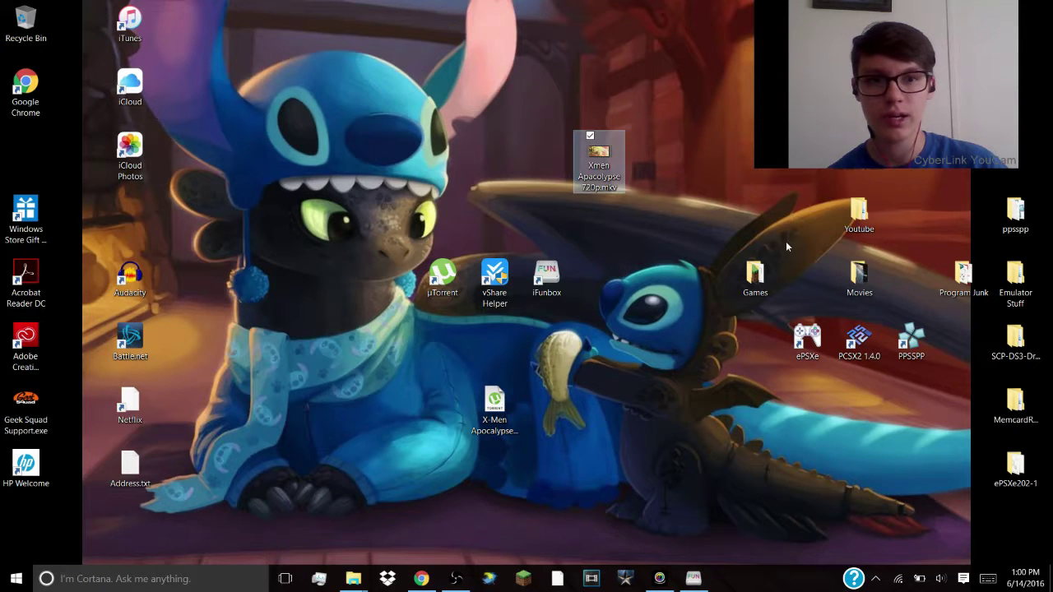
{"action": "double_click", "coordinate": [858, 271]}
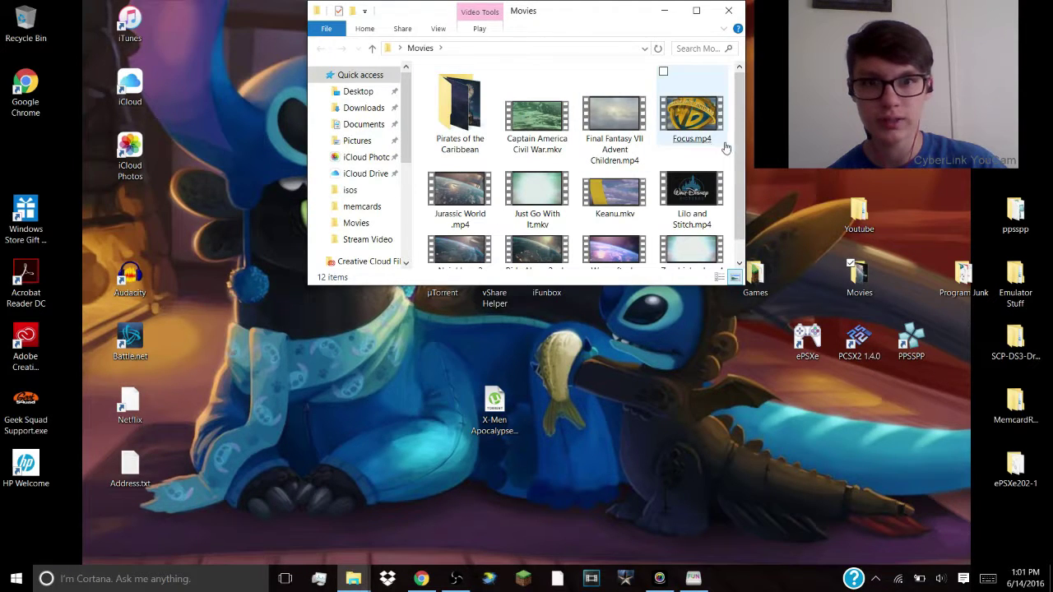
{"action": "scroll", "coordinate": [740, 165], "scroll_direction": "down", "scroll_amount": 1}
{"action": "left_click_drag", "start_coordinate": [631, 31], "coordinate": [592, 219]}
{"action": "left_click_drag", "start_coordinate": [602, 153], "coordinate": [638, 440]}
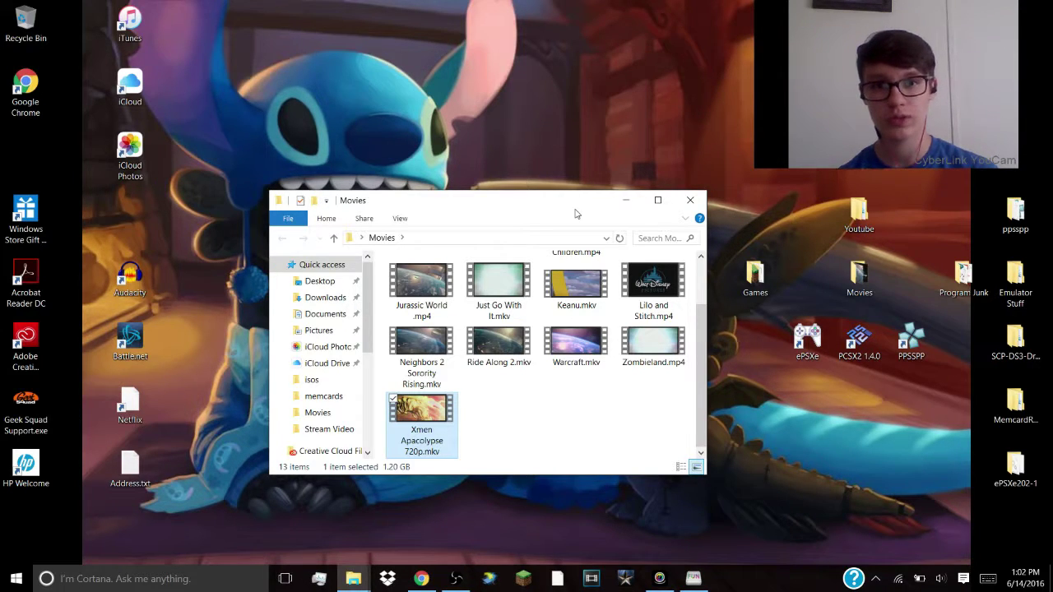
{"action": "left_click", "coordinate": [690, 202]}
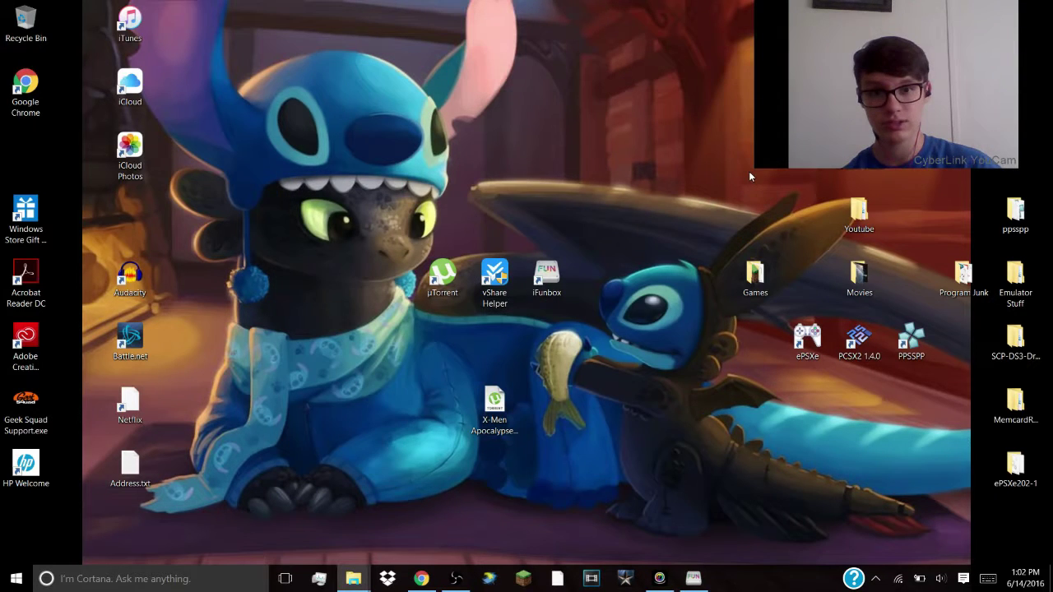